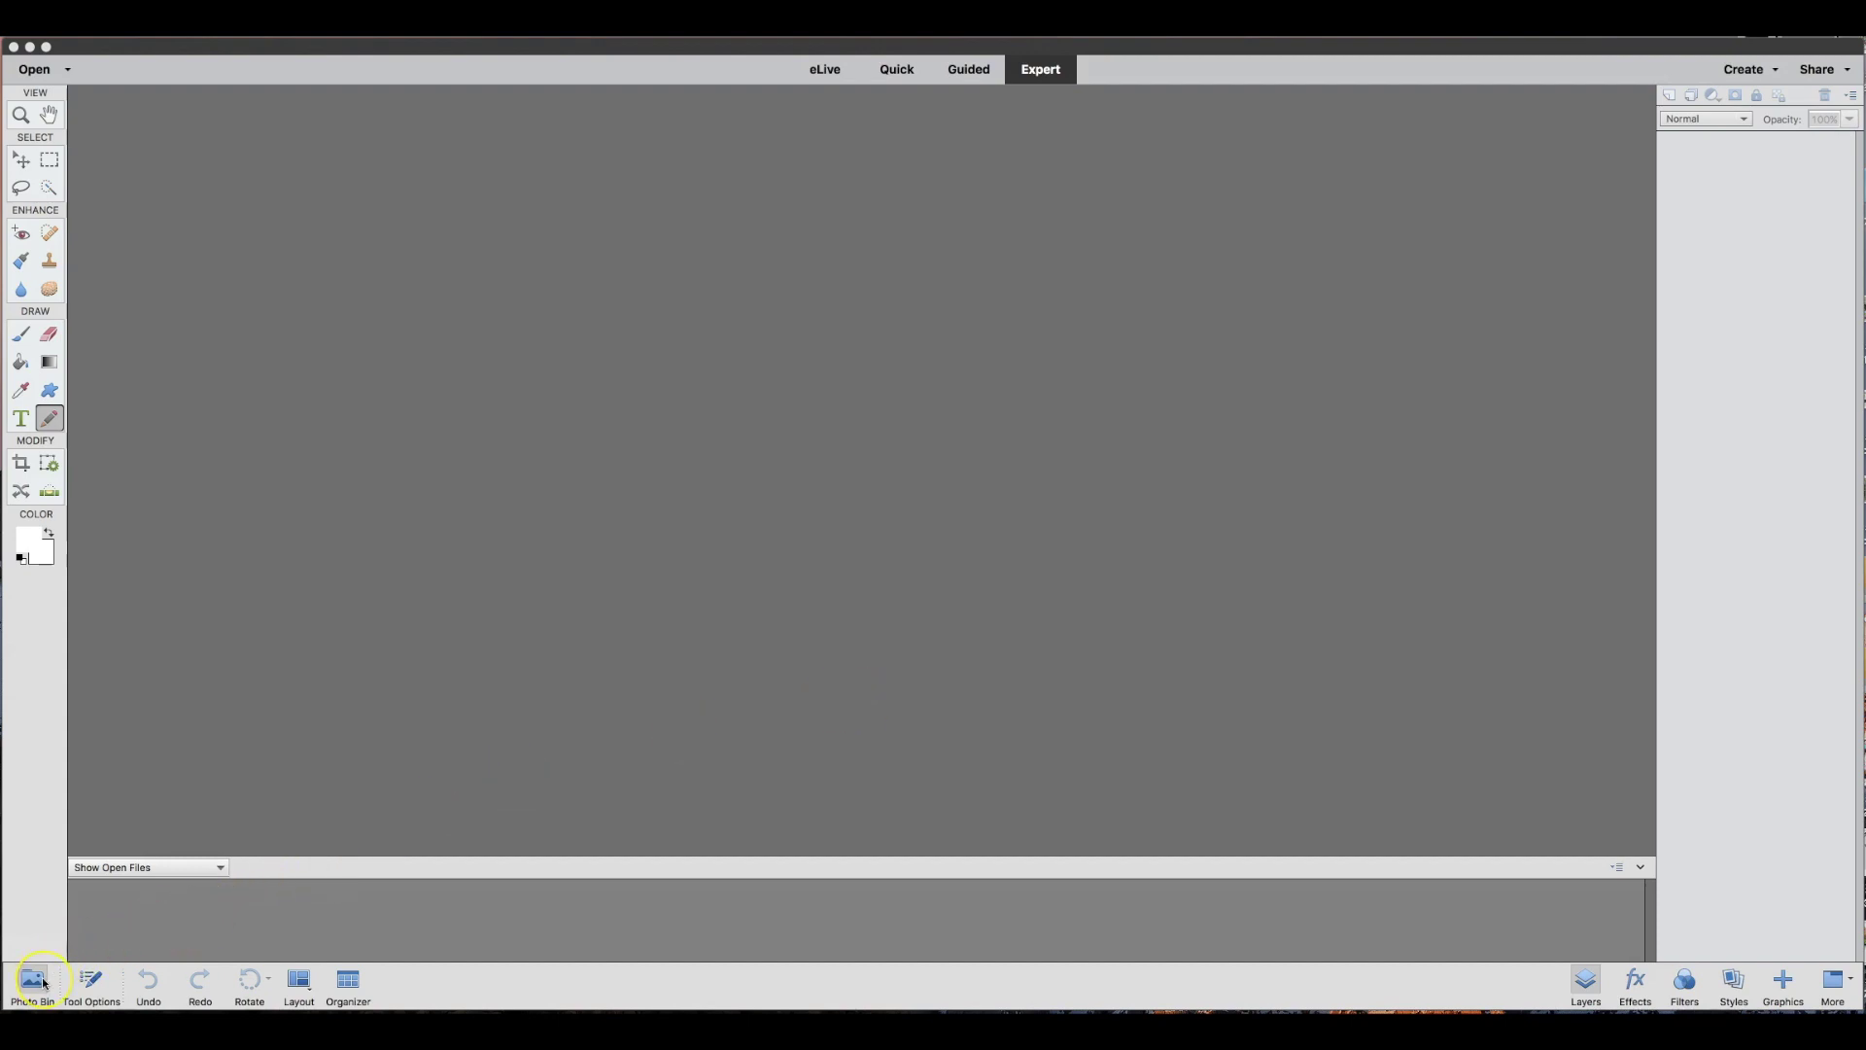
Open the photos IMG_0406.jpg through IMG_6654.jpg from the Photos folder
{"action": "left_click", "coordinate": [35, 70]}
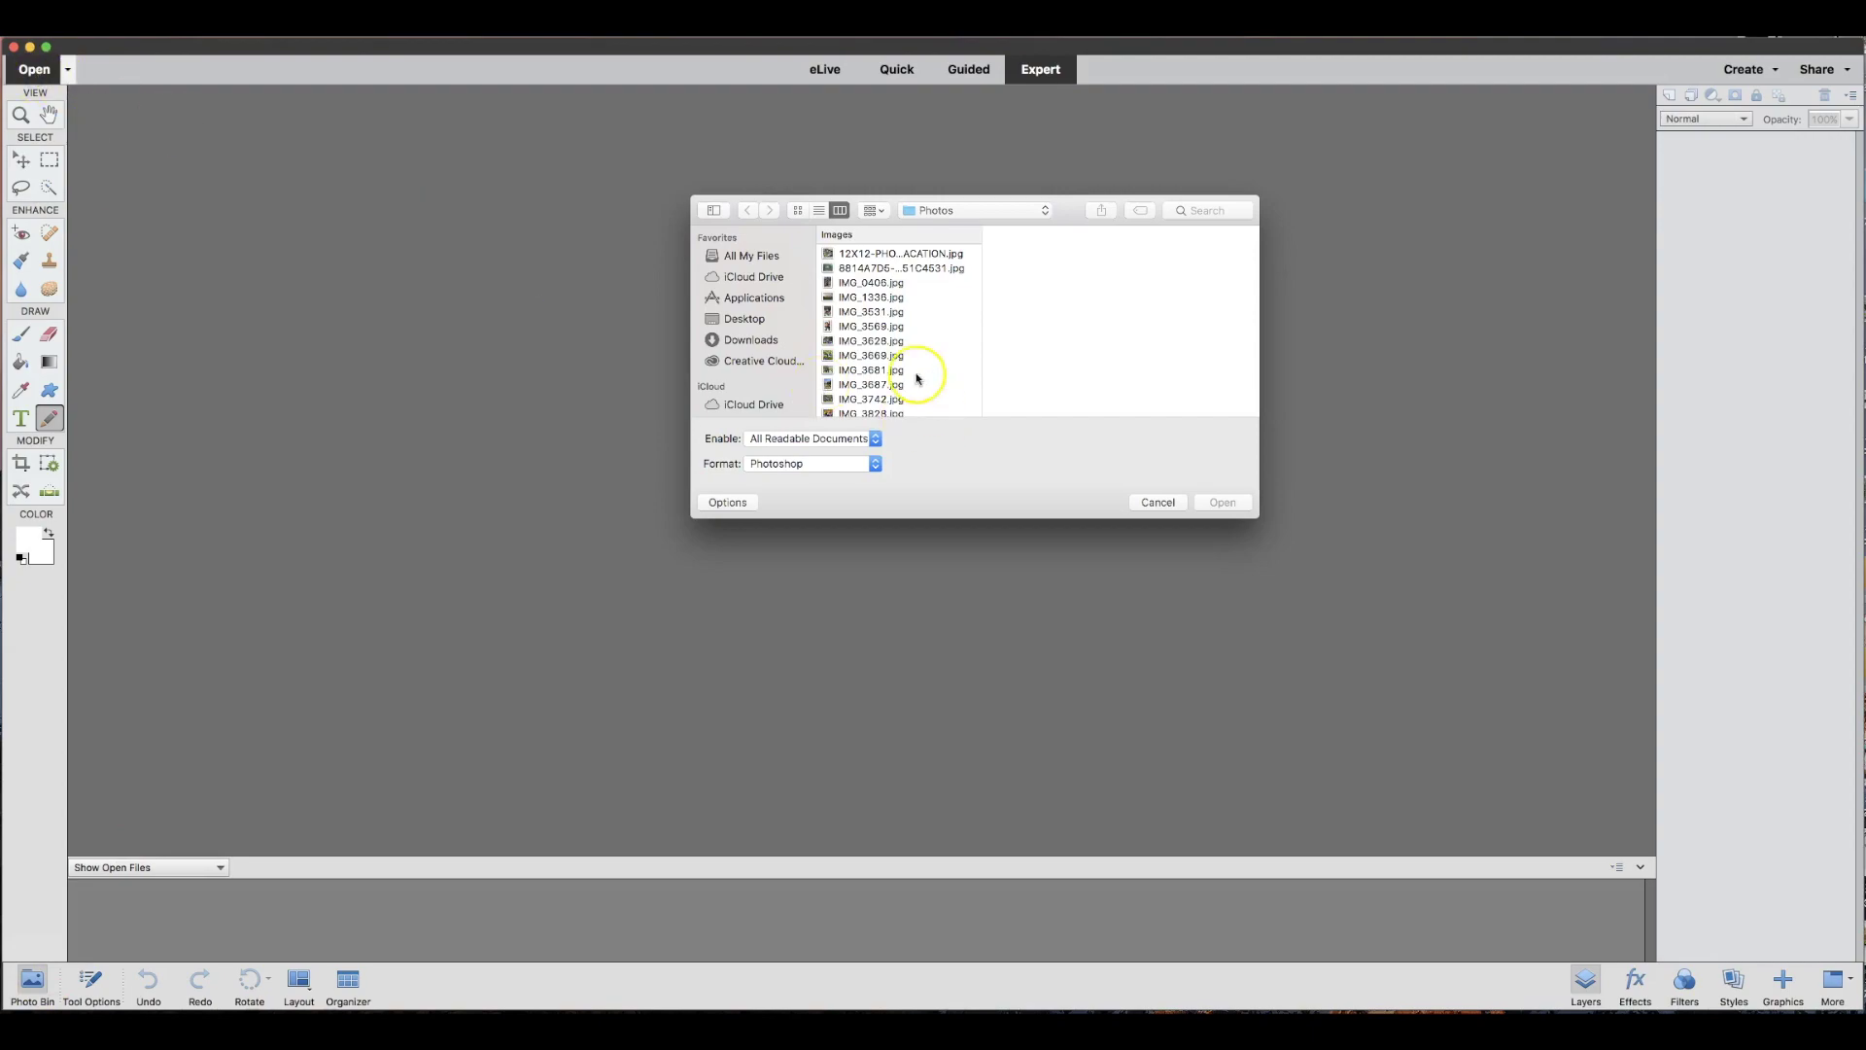
{"action": "left_click", "coordinate": [879, 283]}
{"action": "scroll", "coordinate": [904, 353], "scroll_direction": "down", "scroll_amount": 5}
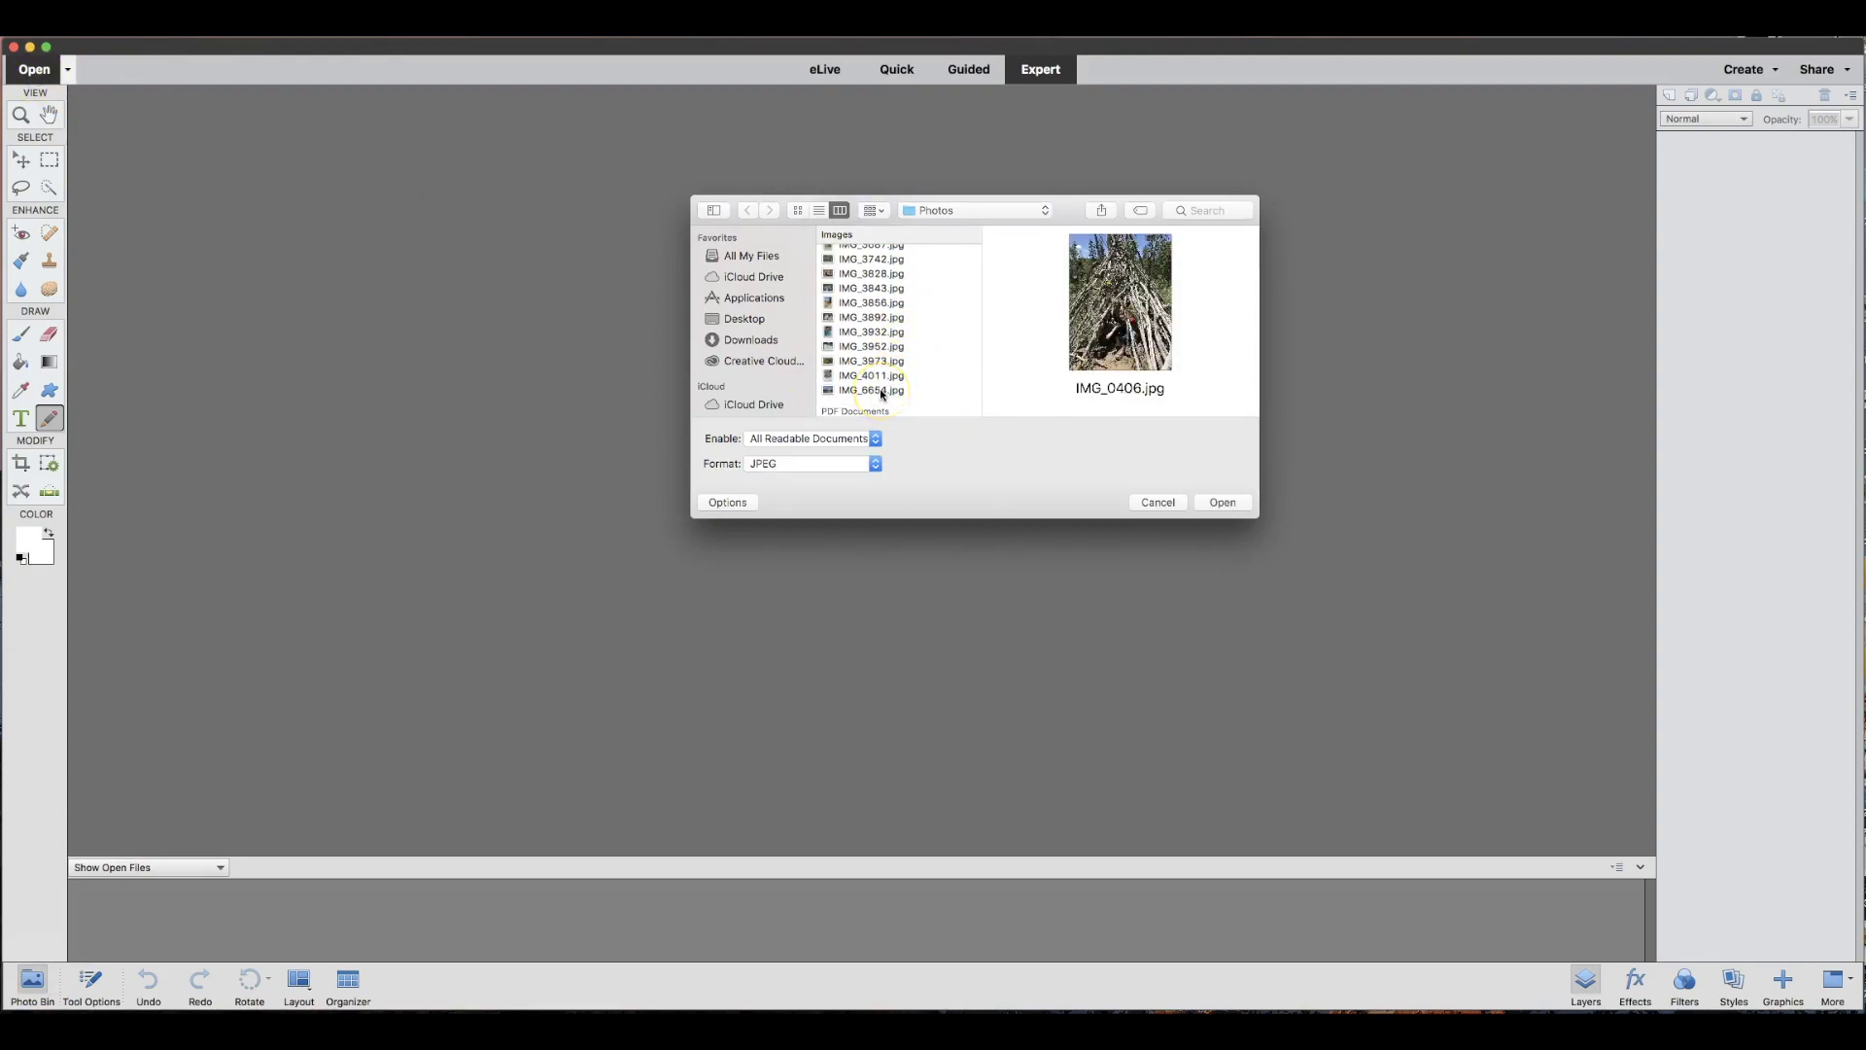
{"action": "left_click", "coordinate": [883, 391], "text": "shift"}
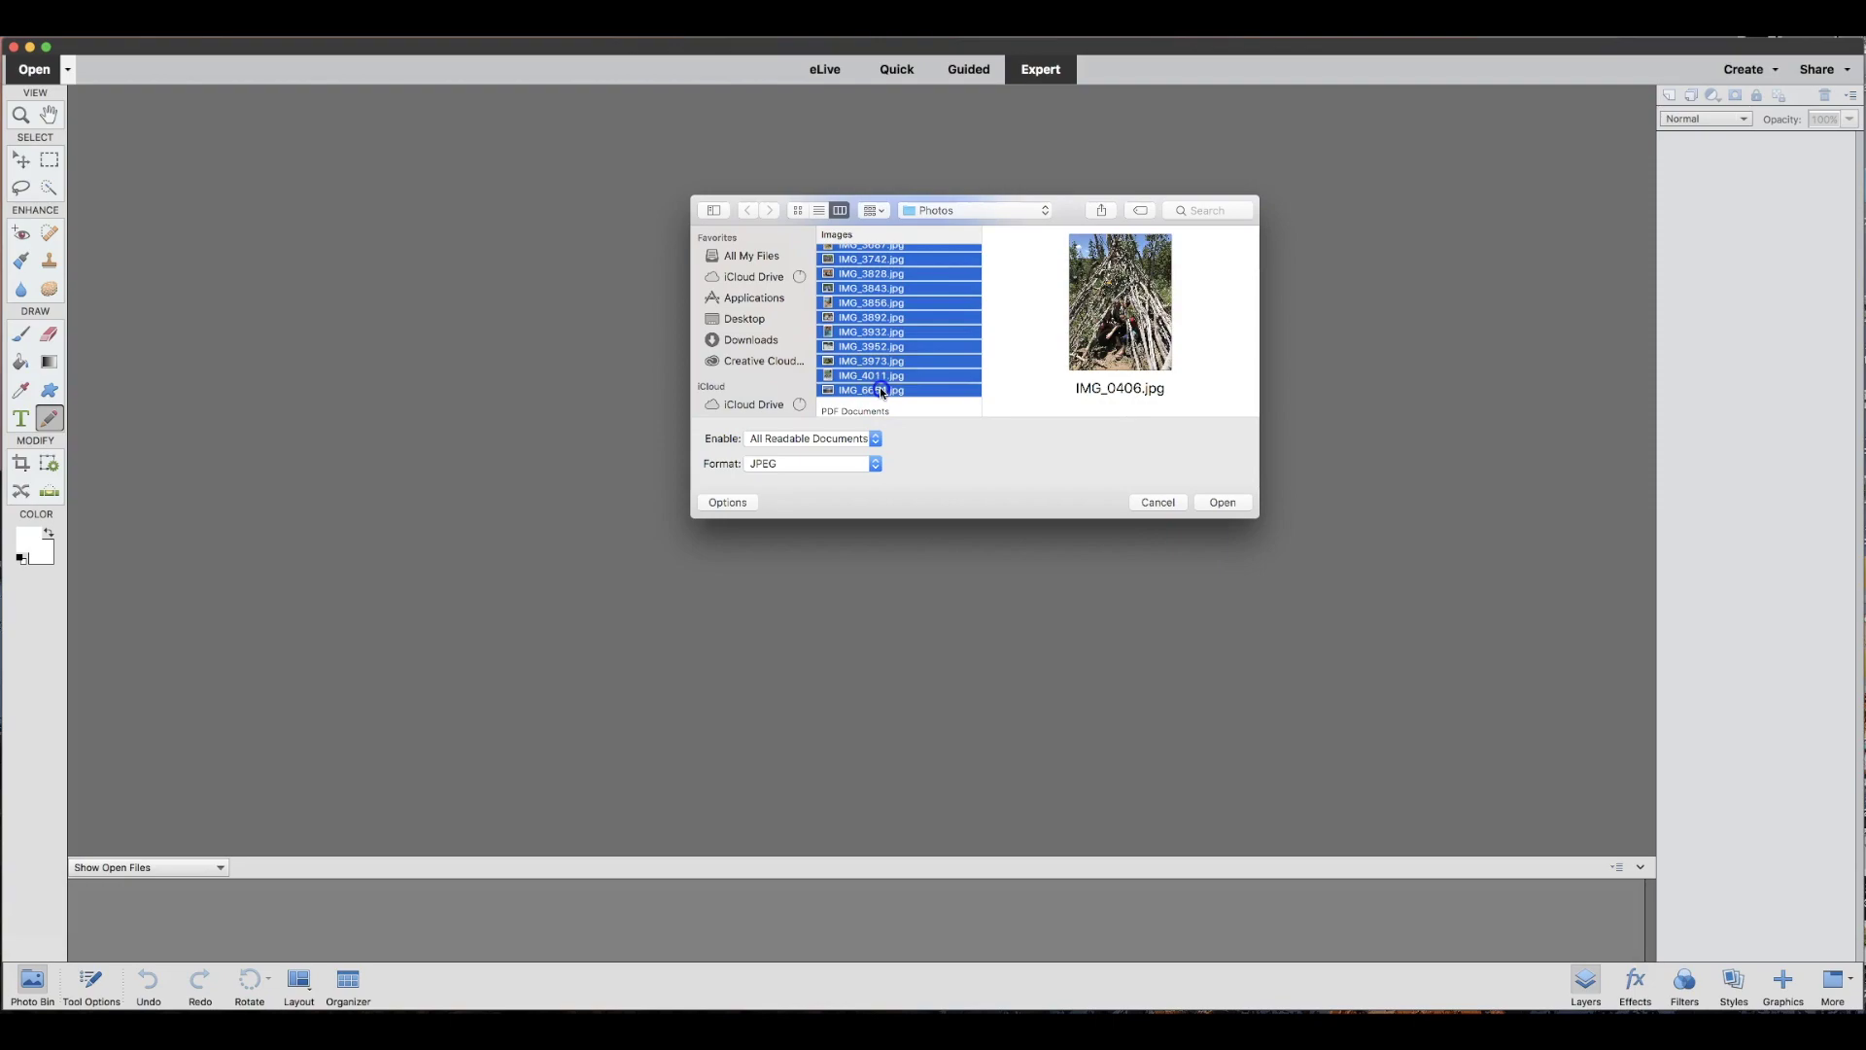
{"action": "left_click", "coordinate": [1222, 504]}
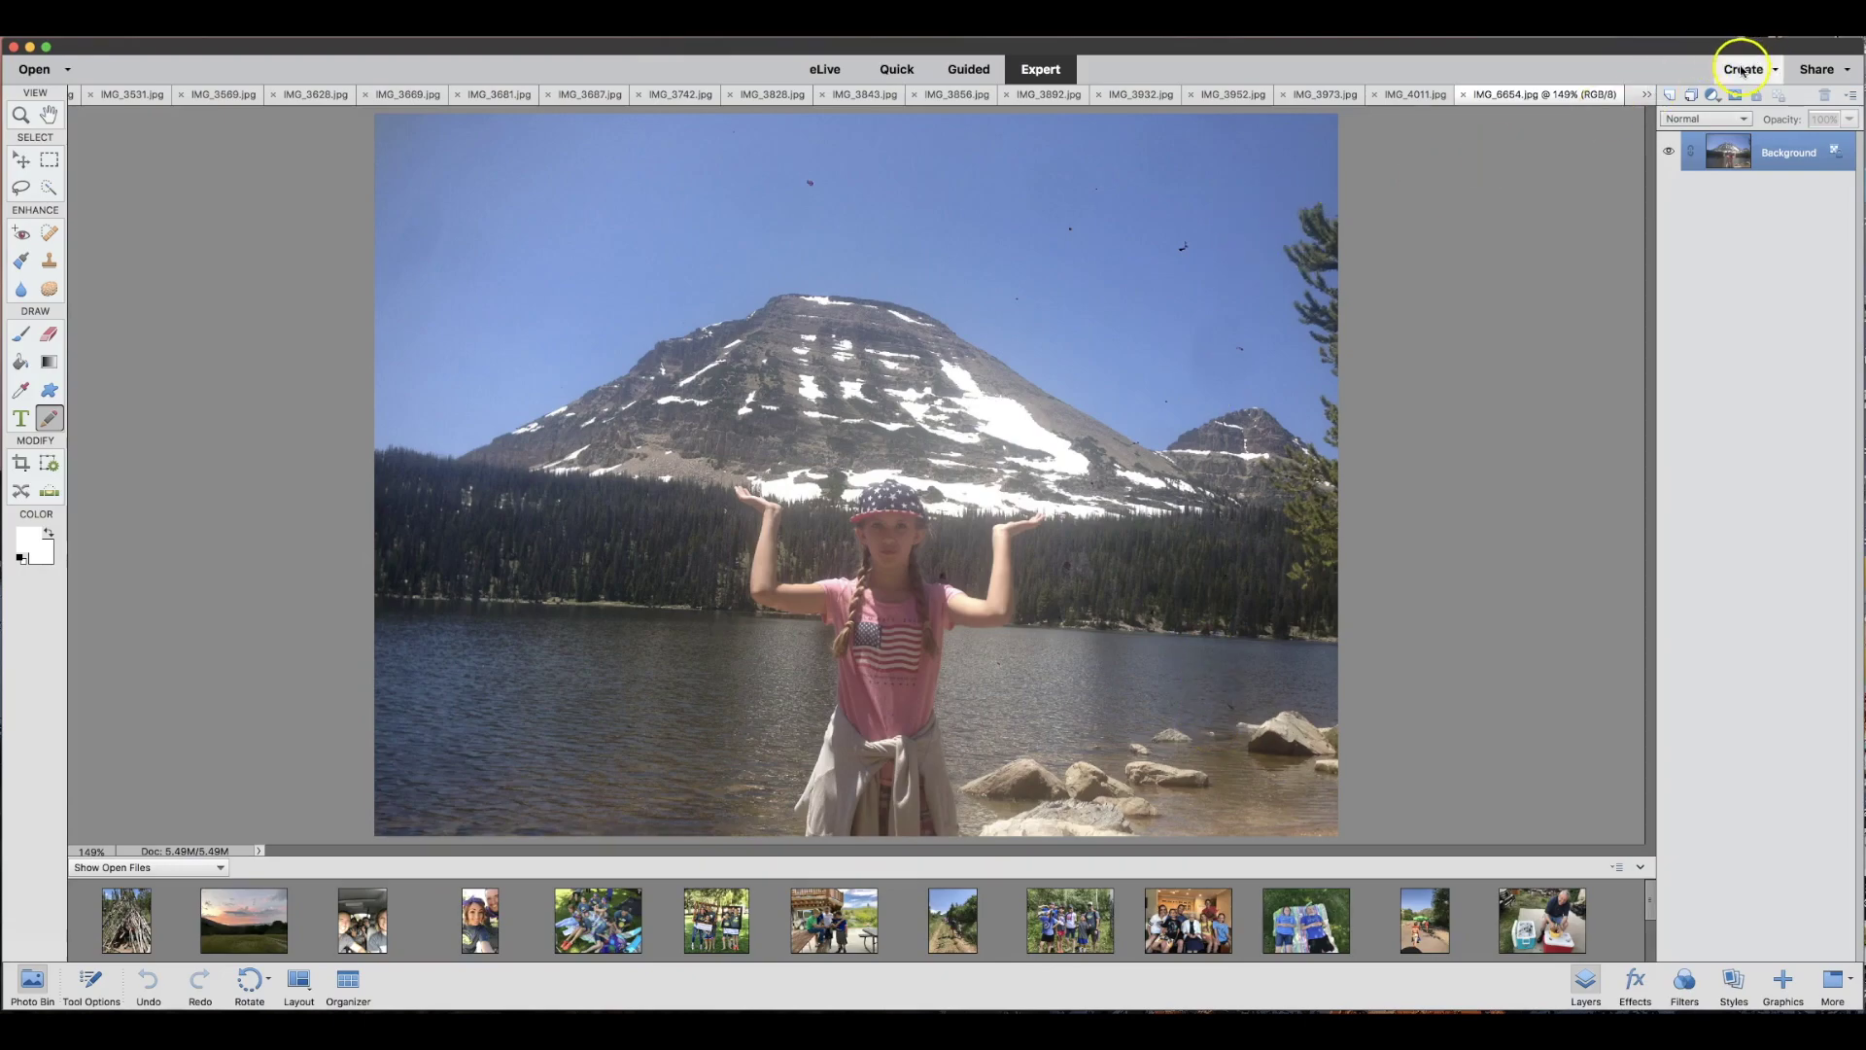
Create a 12.00 x 12.00 inch photo collage autofilled with the open selected images
{"action": "left_click", "coordinate": [1741, 69]}
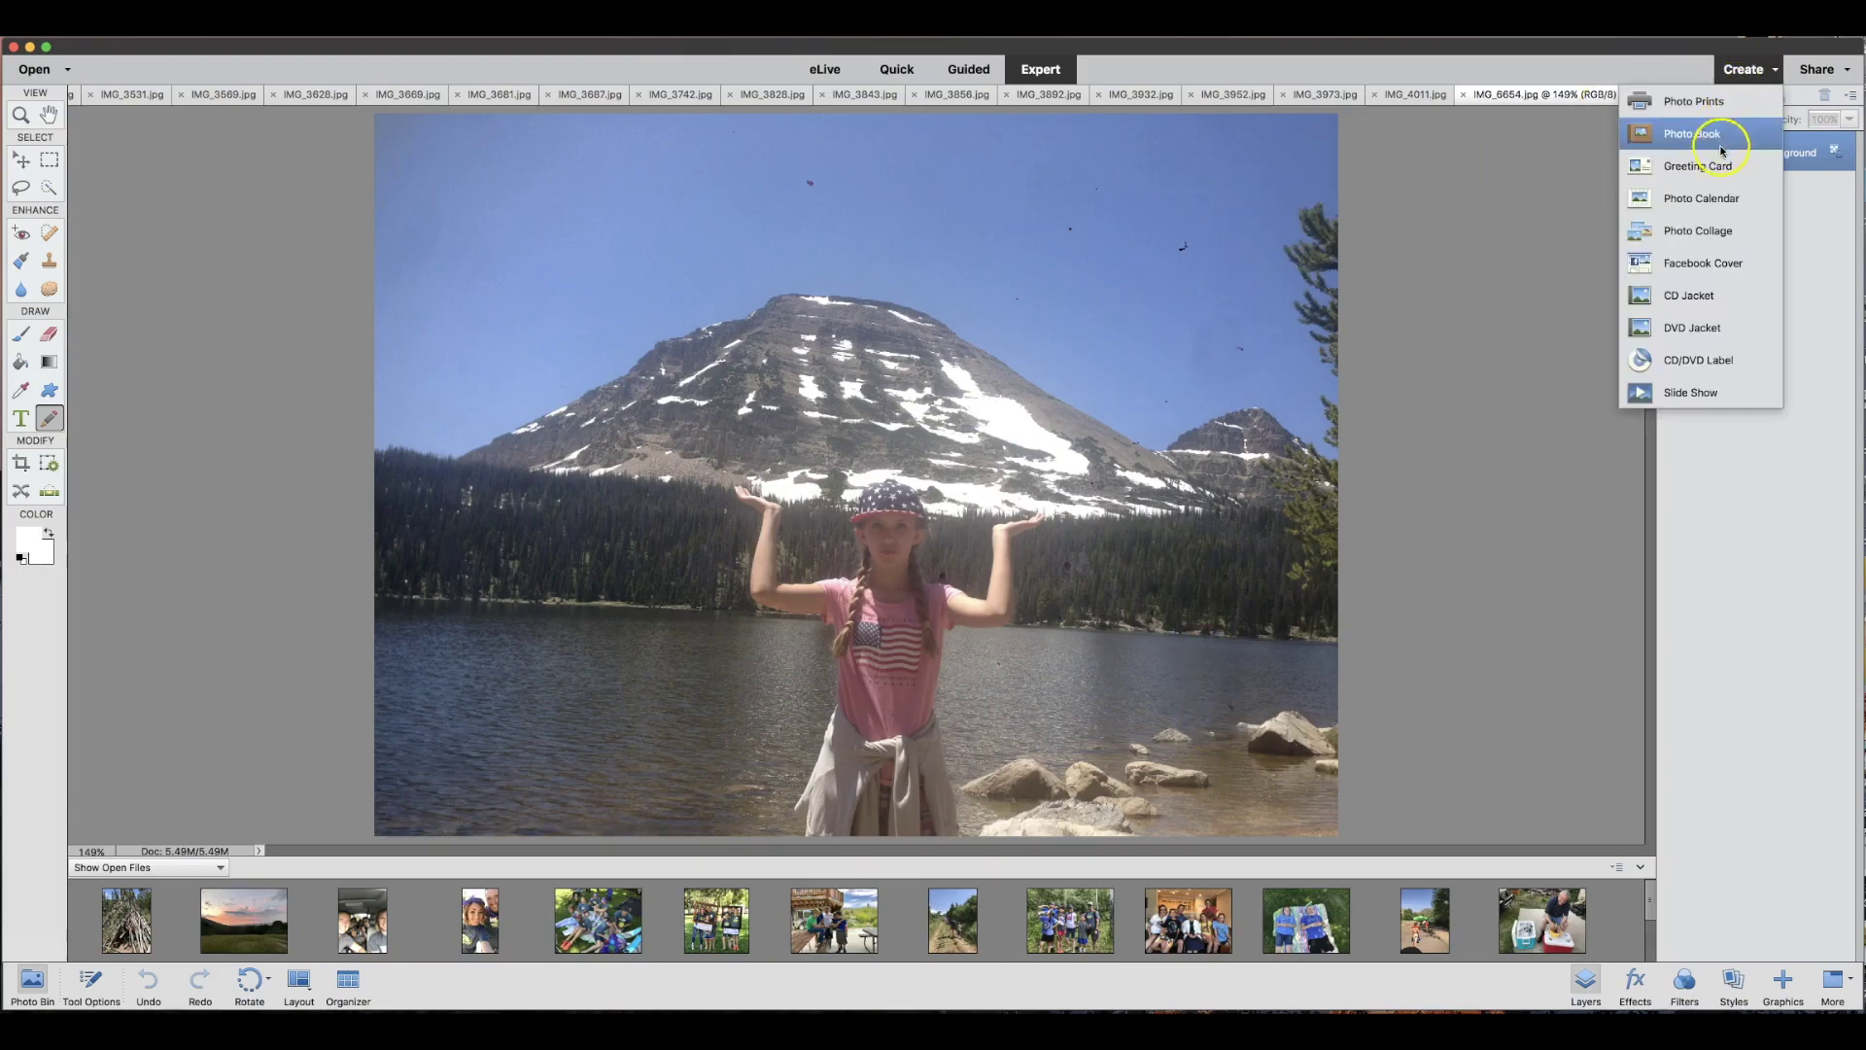
{"action": "left_click", "coordinate": [1708, 234]}
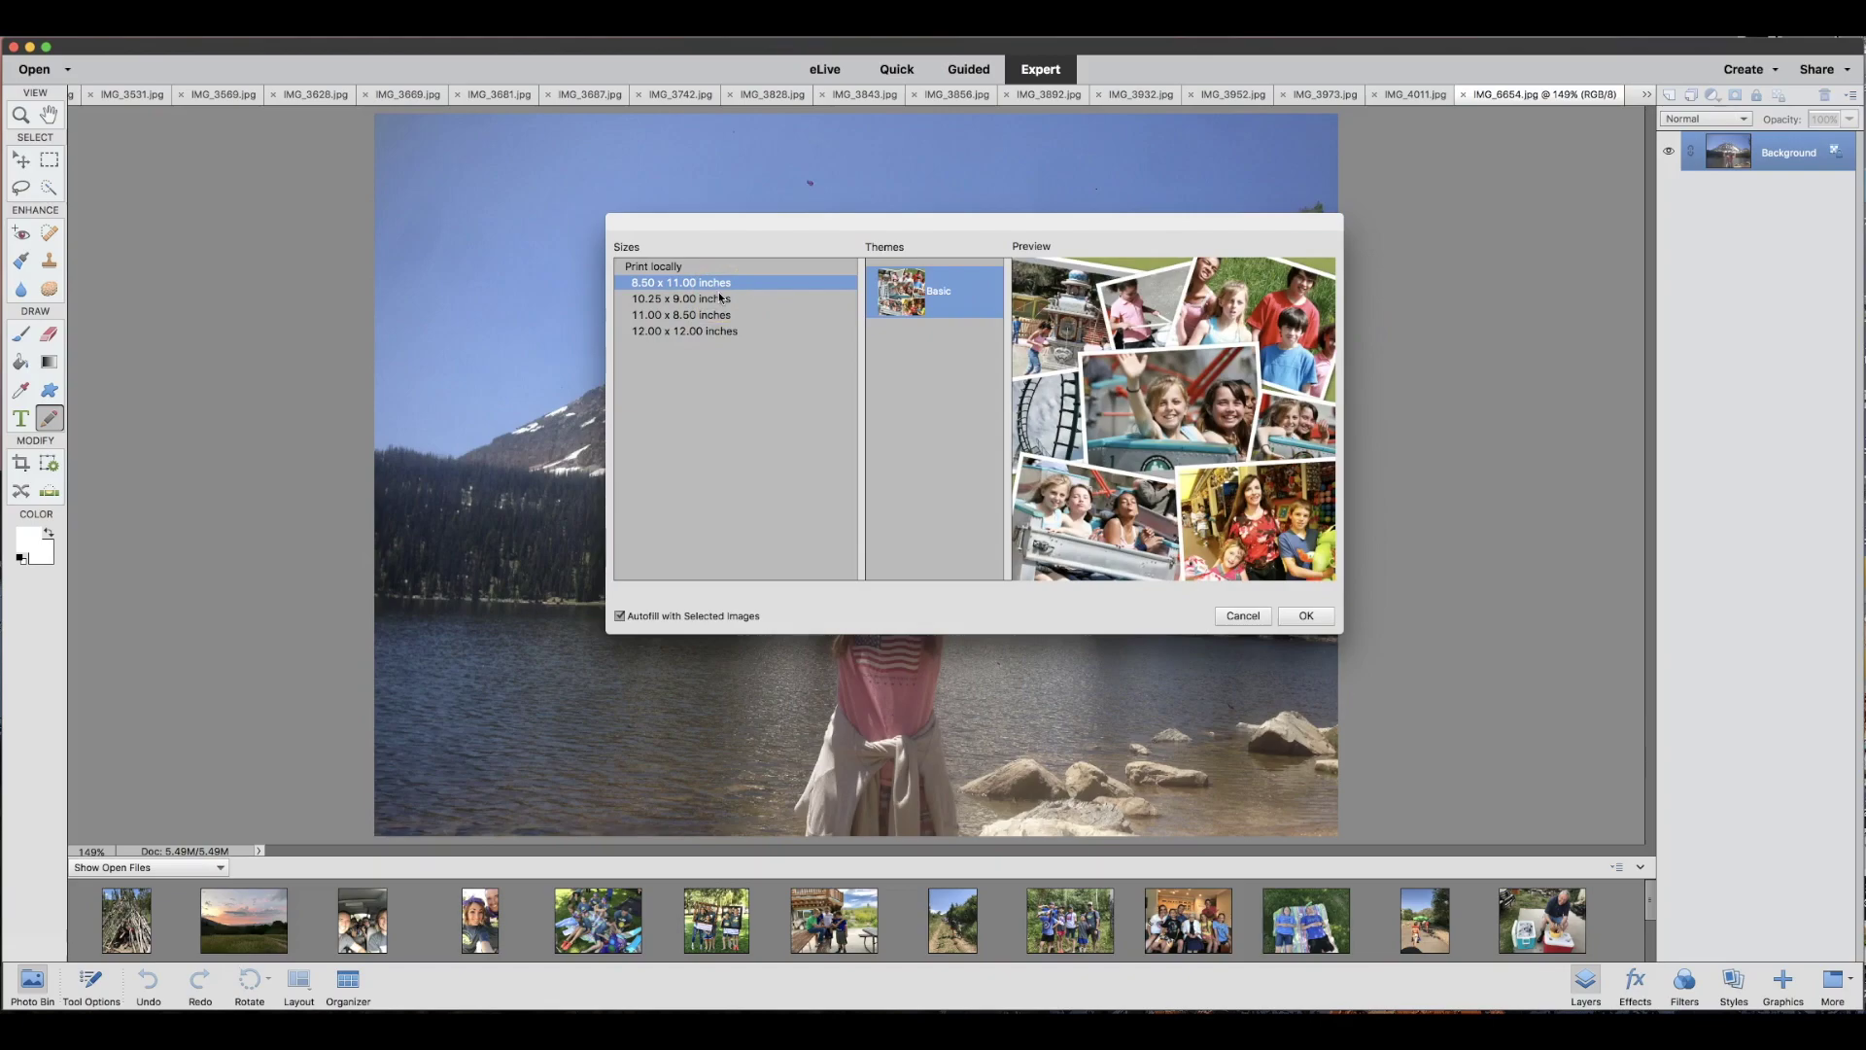
{"action": "left_click", "coordinate": [717, 333]}
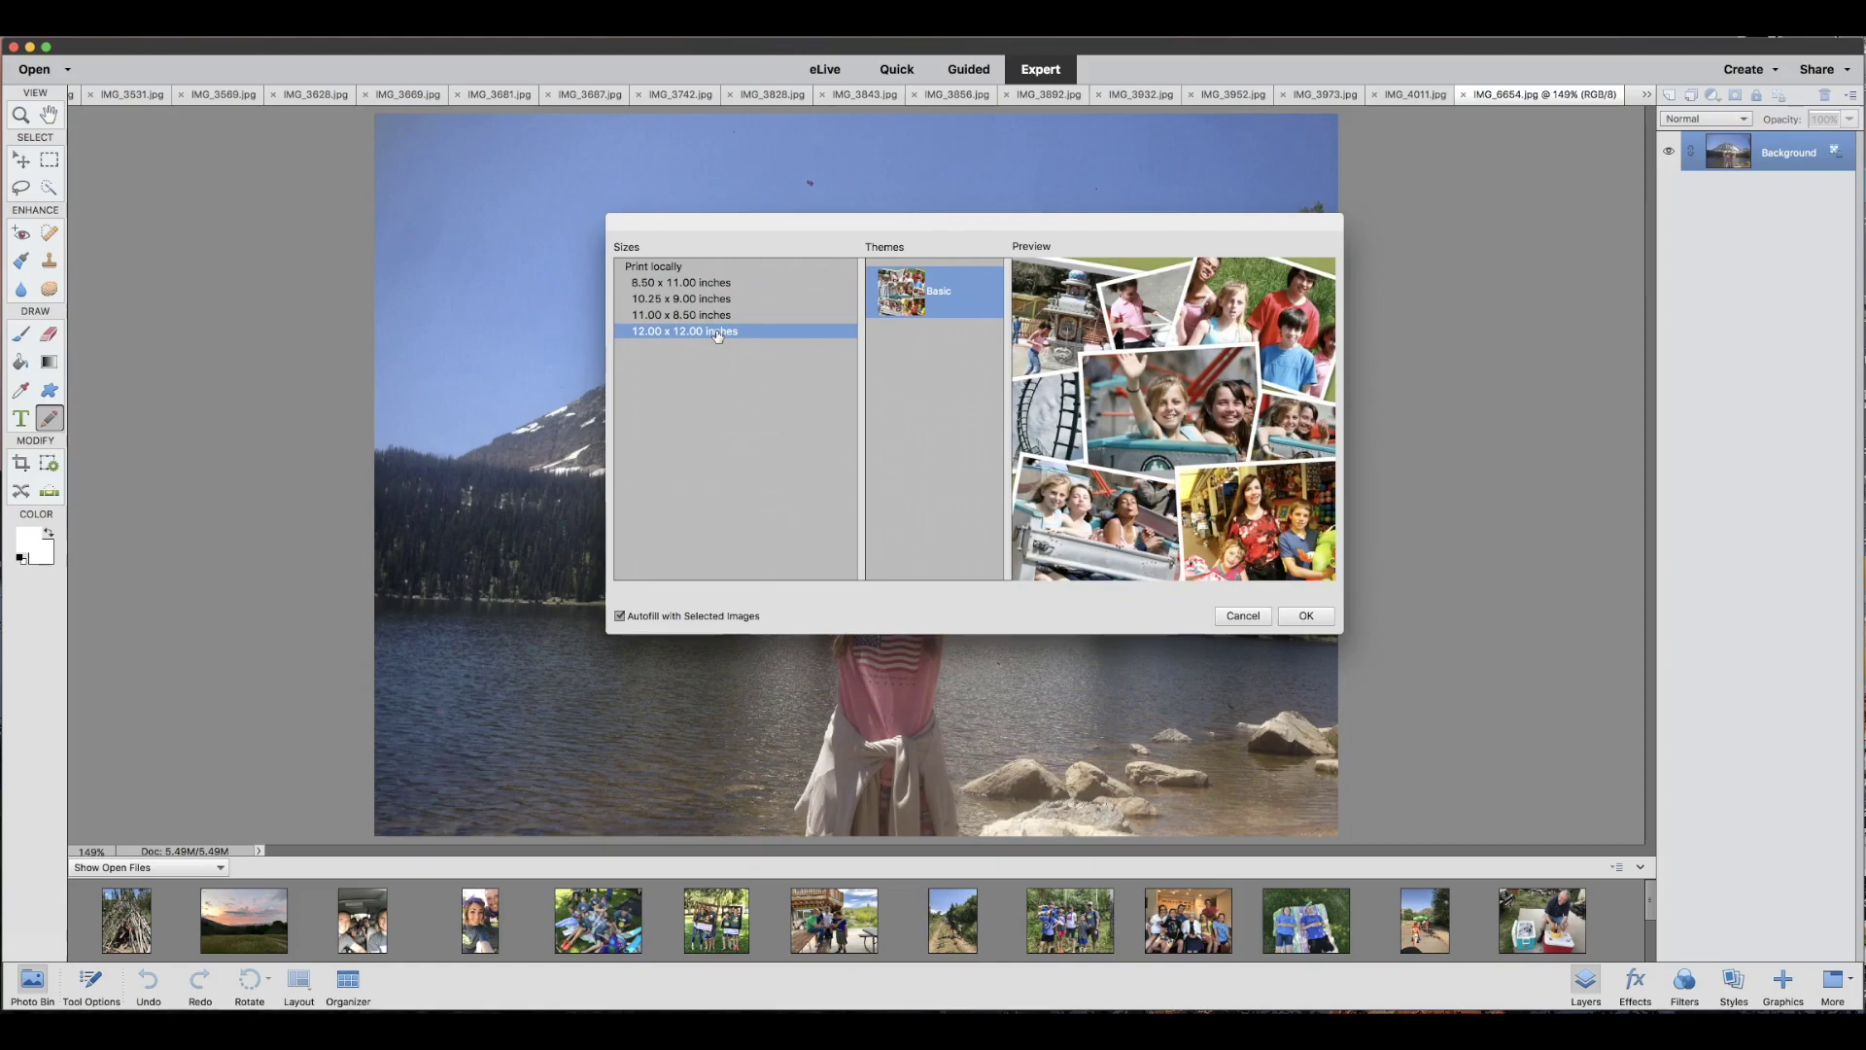
{"action": "left_click", "coordinate": [733, 334]}
{"action": "left_click", "coordinate": [1304, 616]}
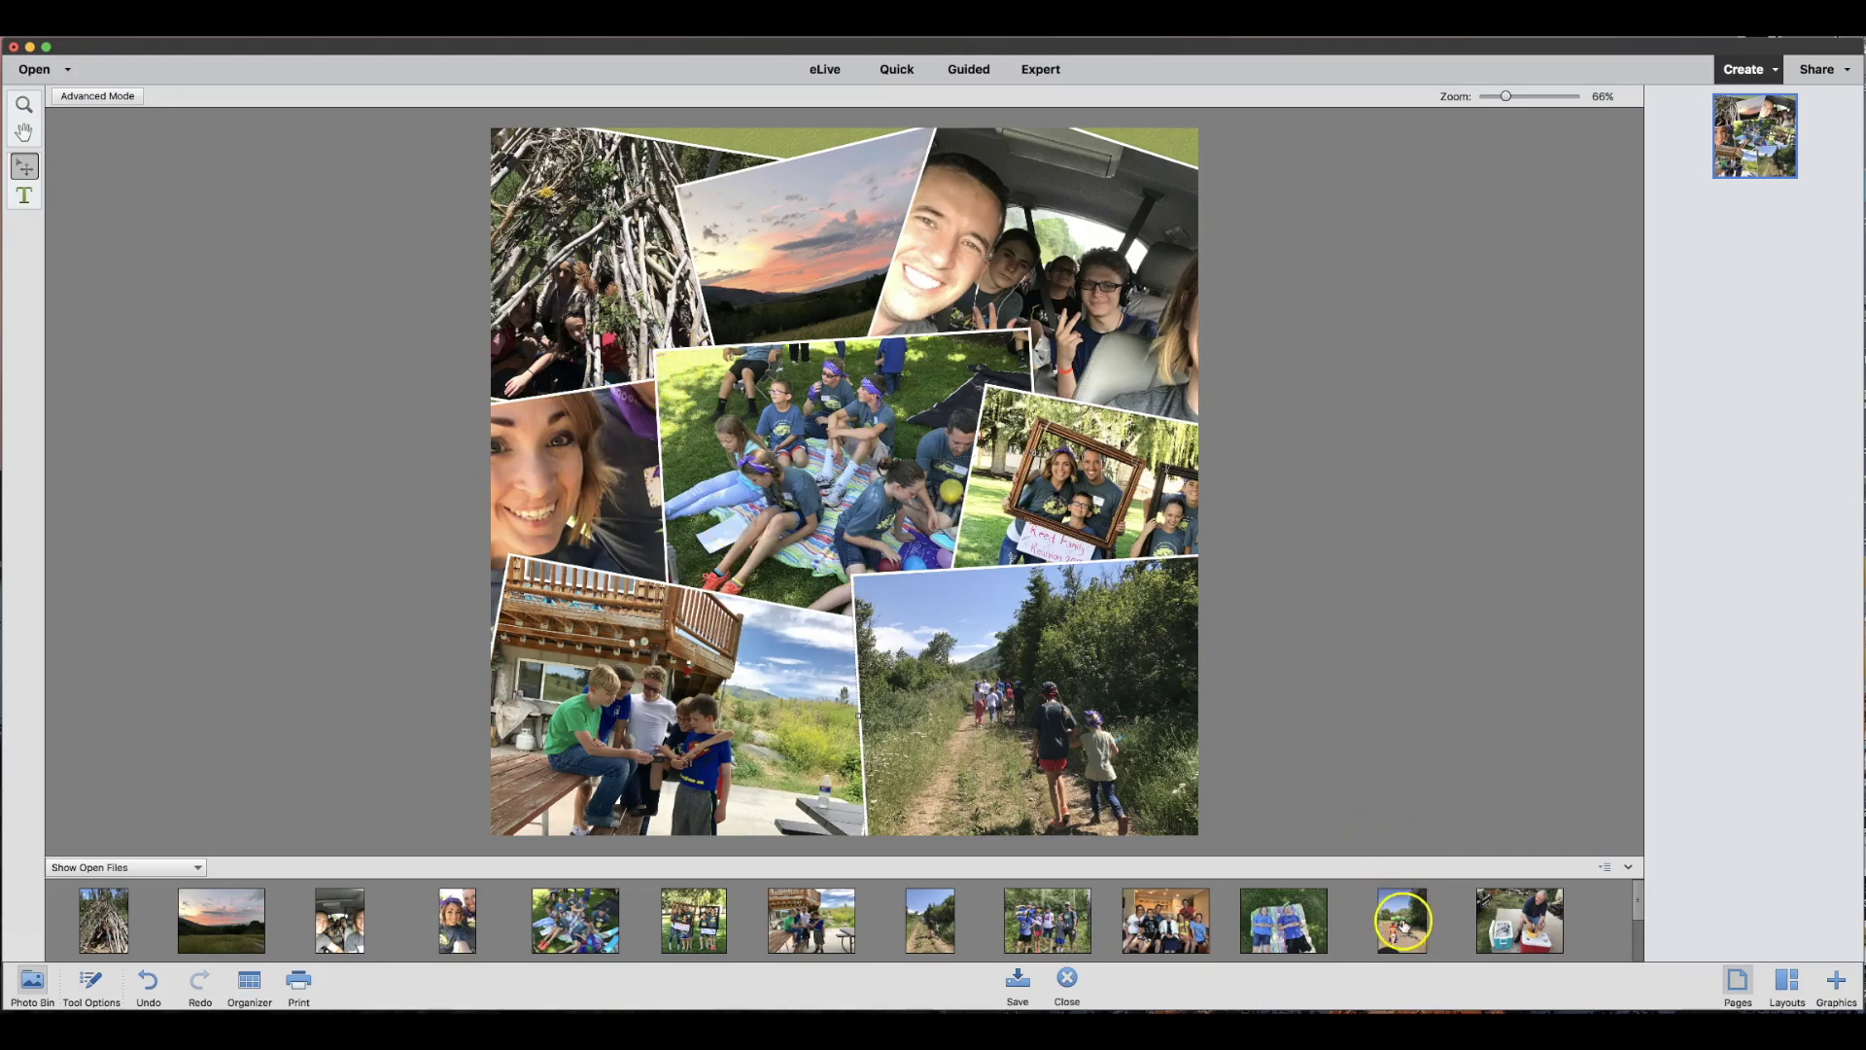
Place the children-by-green-float photo into the collage's left frame
{"action": "left_click_drag", "start_coordinate": [1408, 928], "coordinate": [597, 478]}
{"action": "left_click", "coordinate": [595, 502]}
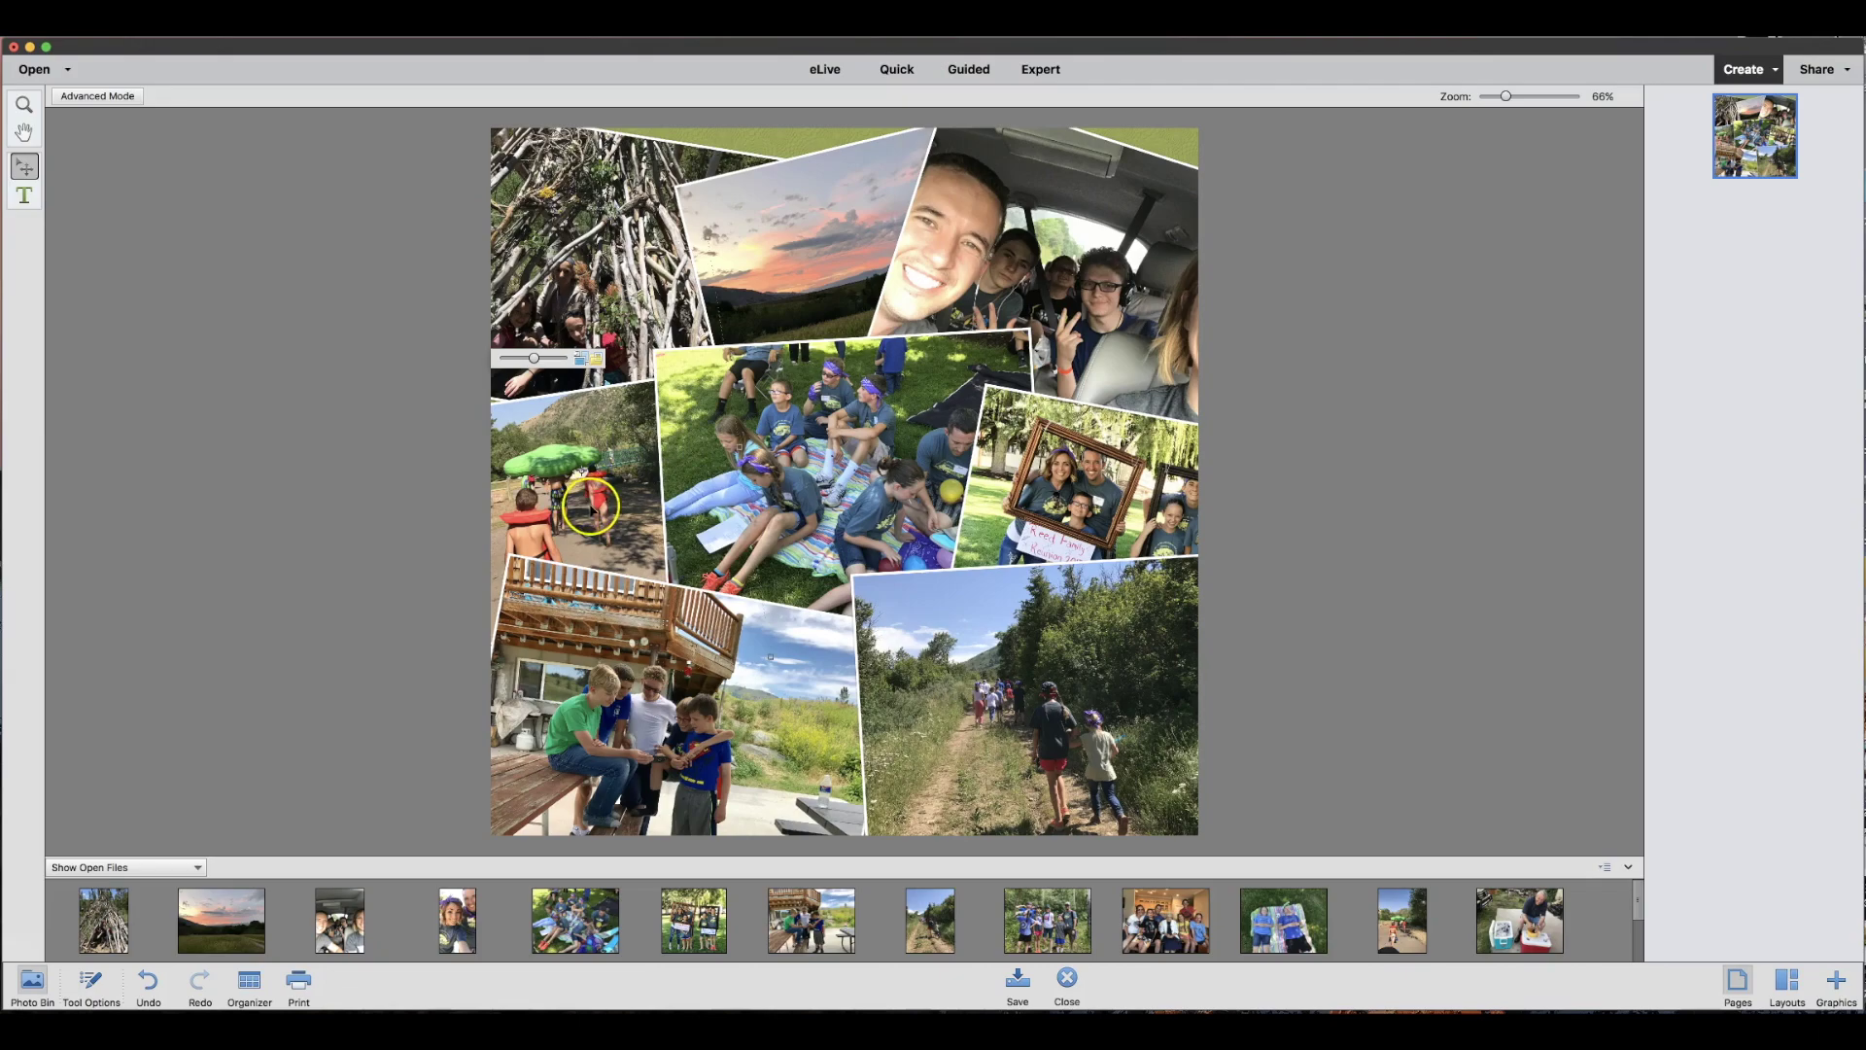
{"action": "left_click", "coordinate": [915, 943]}
Put the sunset photo bottom-left and the deck photo in the top frame, enlarged to 126.58%
{"action": "left_click", "coordinate": [230, 936]}
{"action": "left_click_drag", "start_coordinate": [230, 936], "coordinate": [793, 730]}
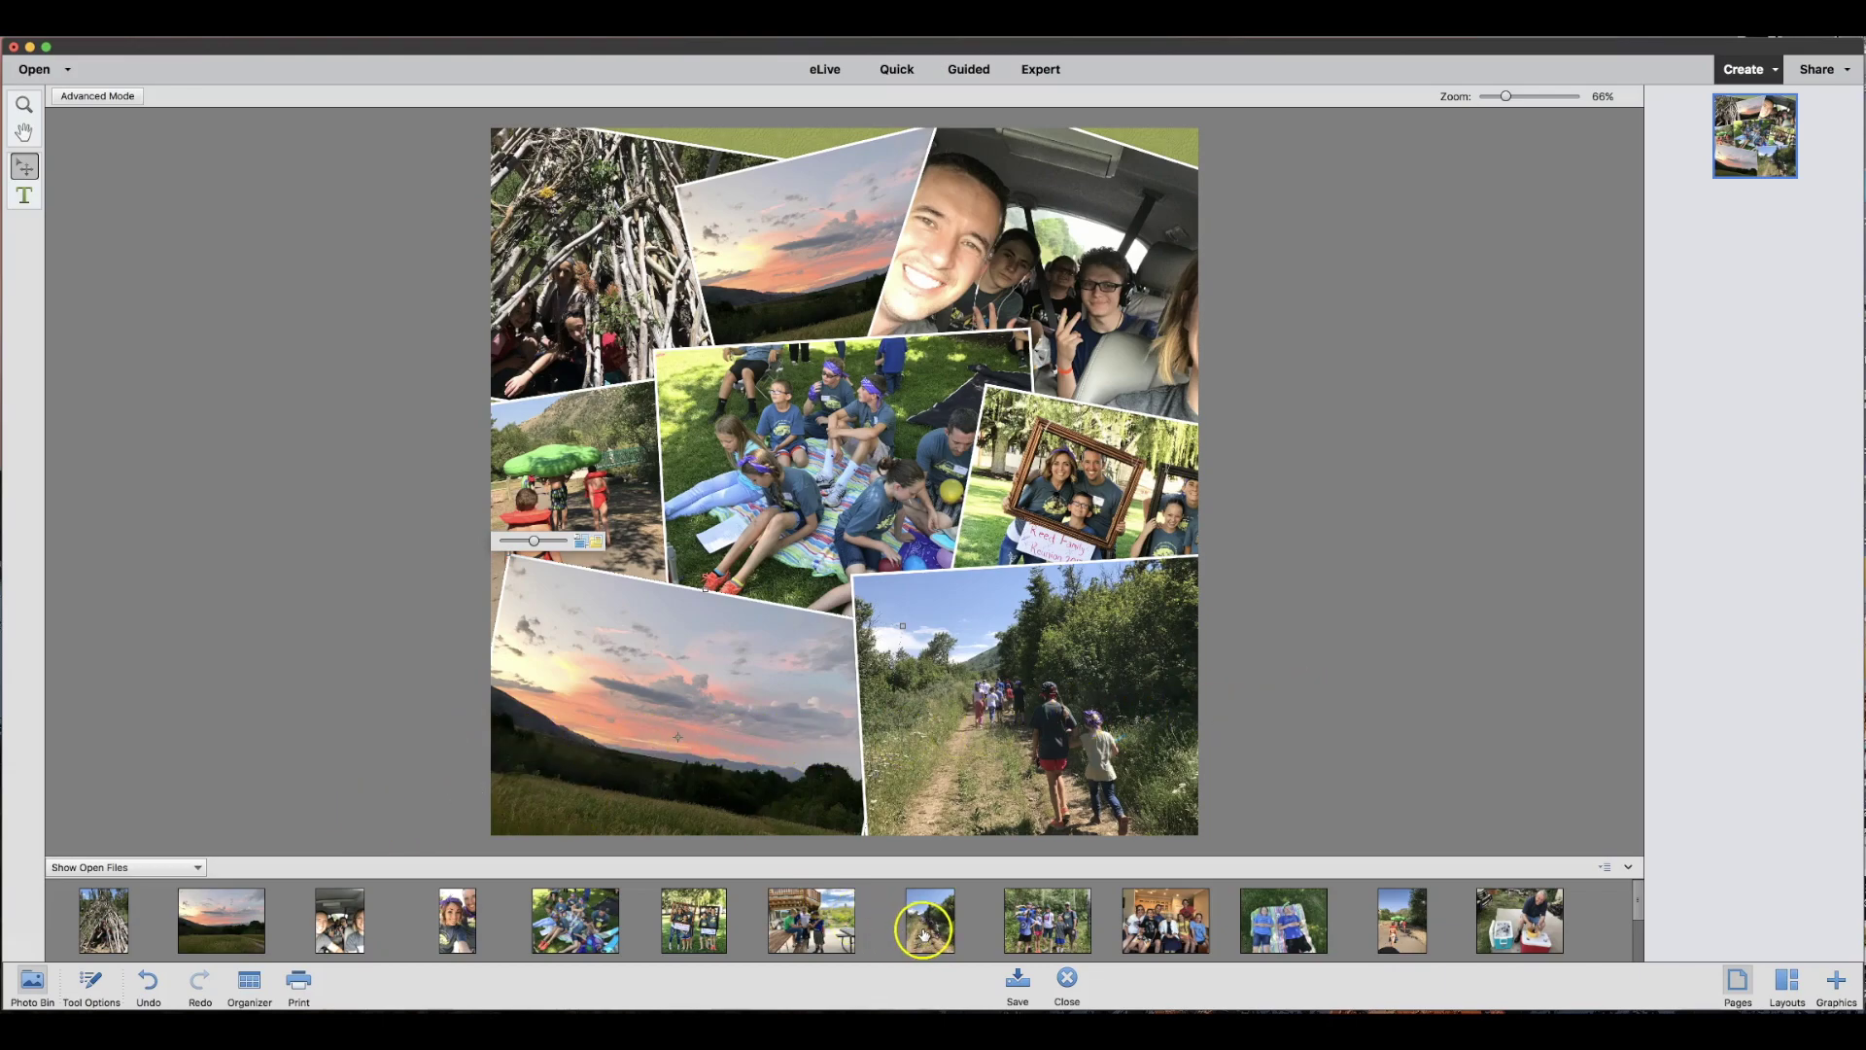
{"action": "left_click_drag", "start_coordinate": [822, 919], "coordinate": [828, 233]}
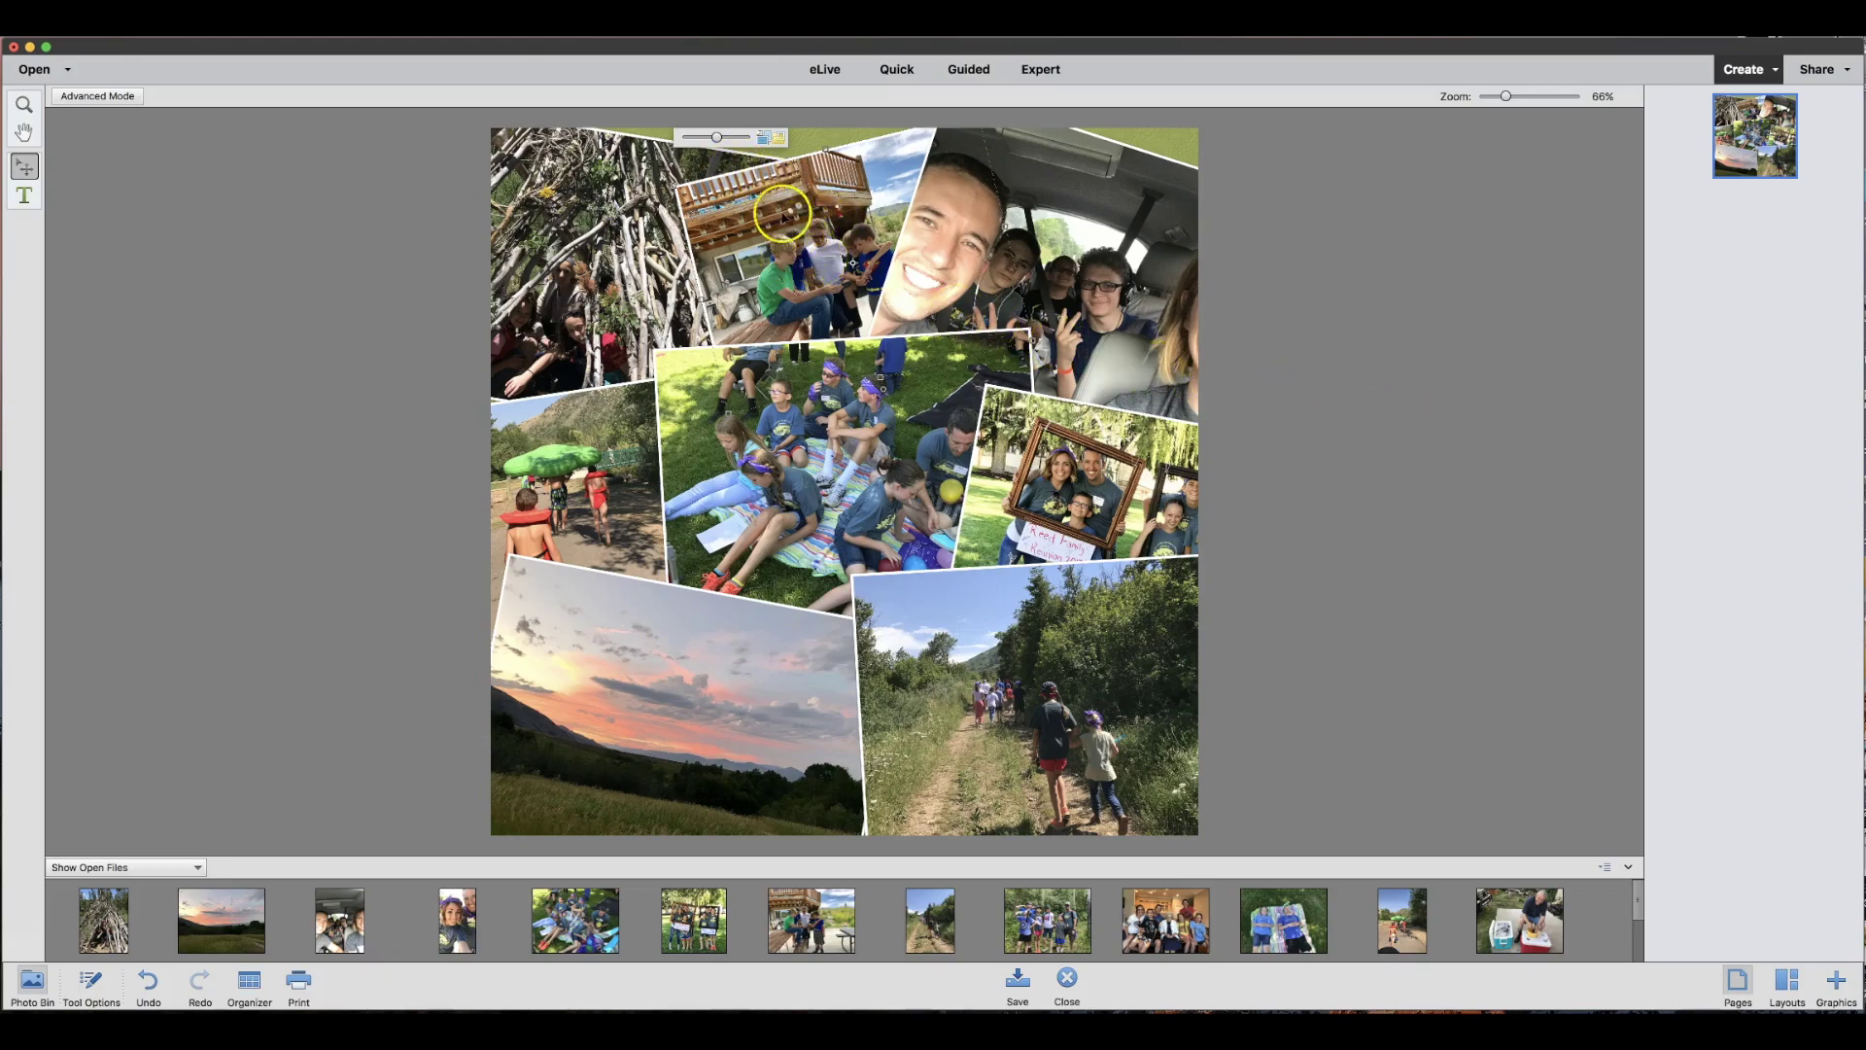
{"action": "left_click_drag", "start_coordinate": [716, 139], "coordinate": [730, 139]}
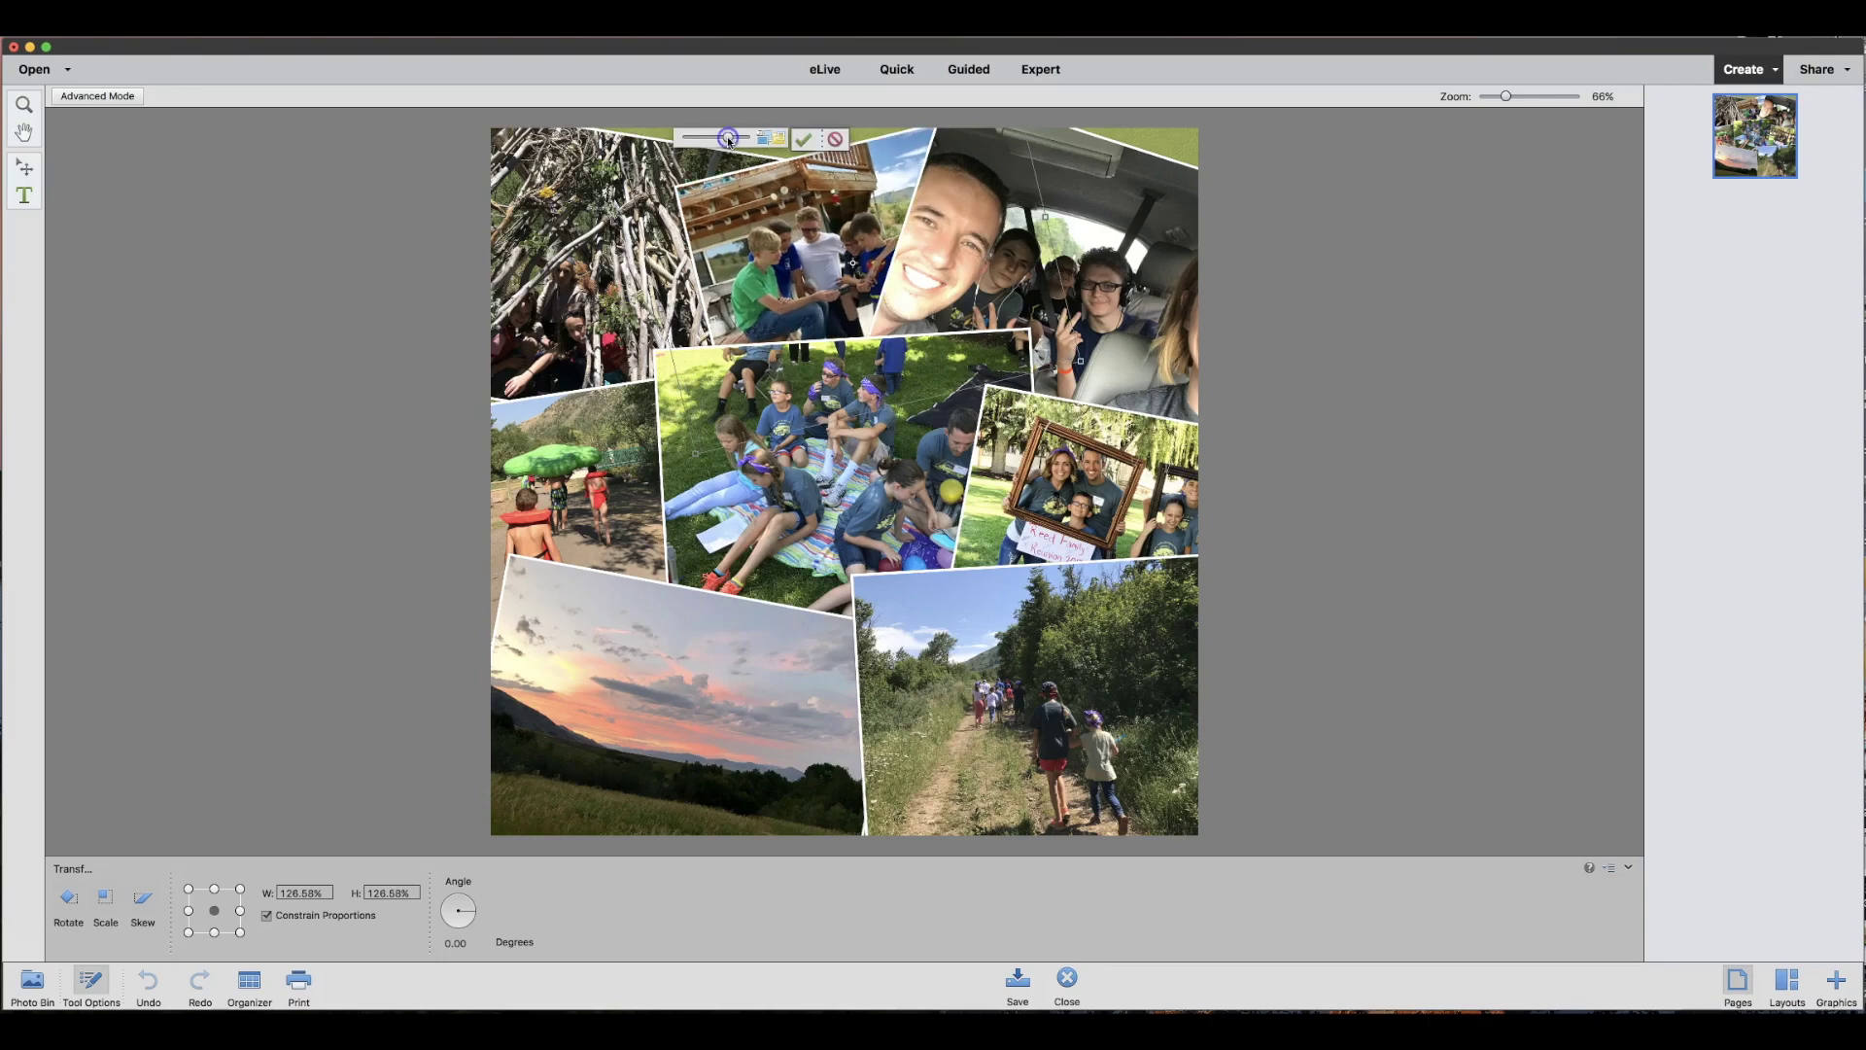
Commit the deck photo's new size and shift the stick-hut photo right within its top-left frame
{"action": "left_click", "coordinate": [810, 141]}
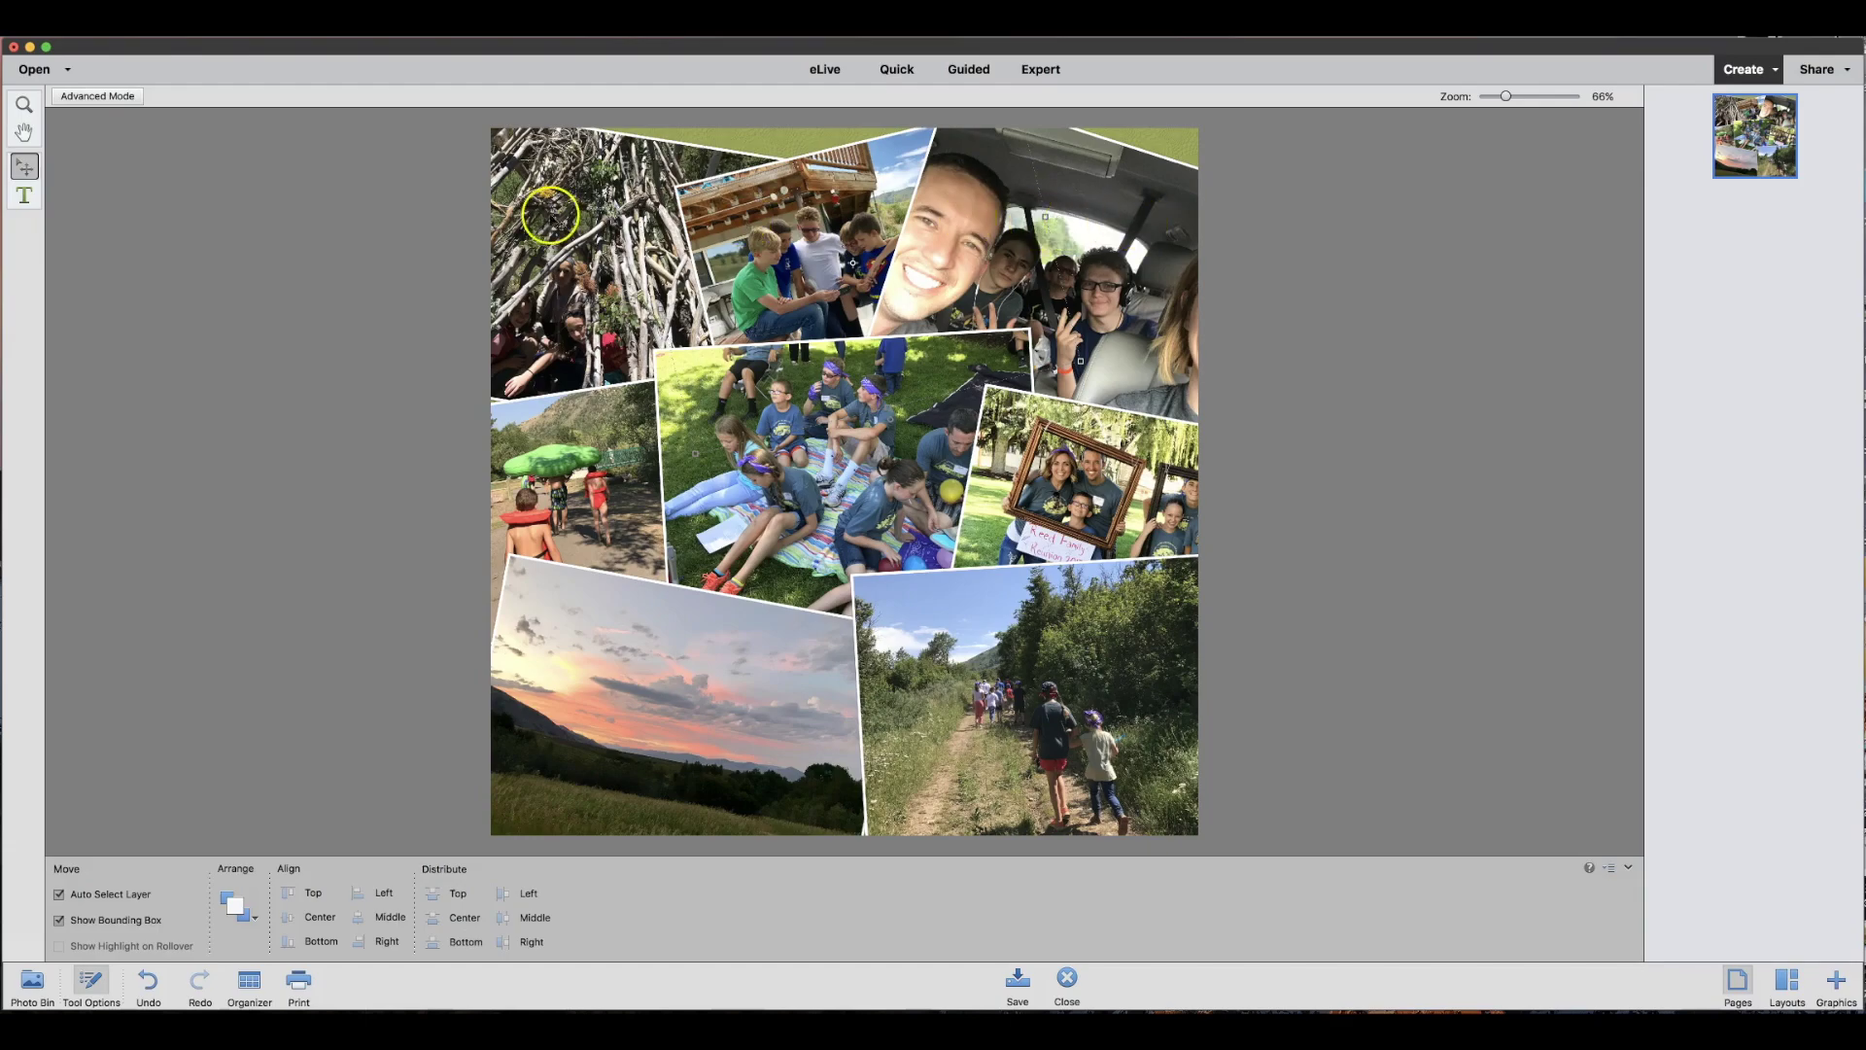
{"action": "left_click", "coordinate": [642, 165]}
{"action": "mouse_move", "coordinate": [628, 178]}
{"action": "left_mouse_down"}
{"action": "mouse_move", "coordinate": [711, 176]}
{"action": "mouse_move", "coordinate": [651, 172]}
{"action": "left_mouse_up"}
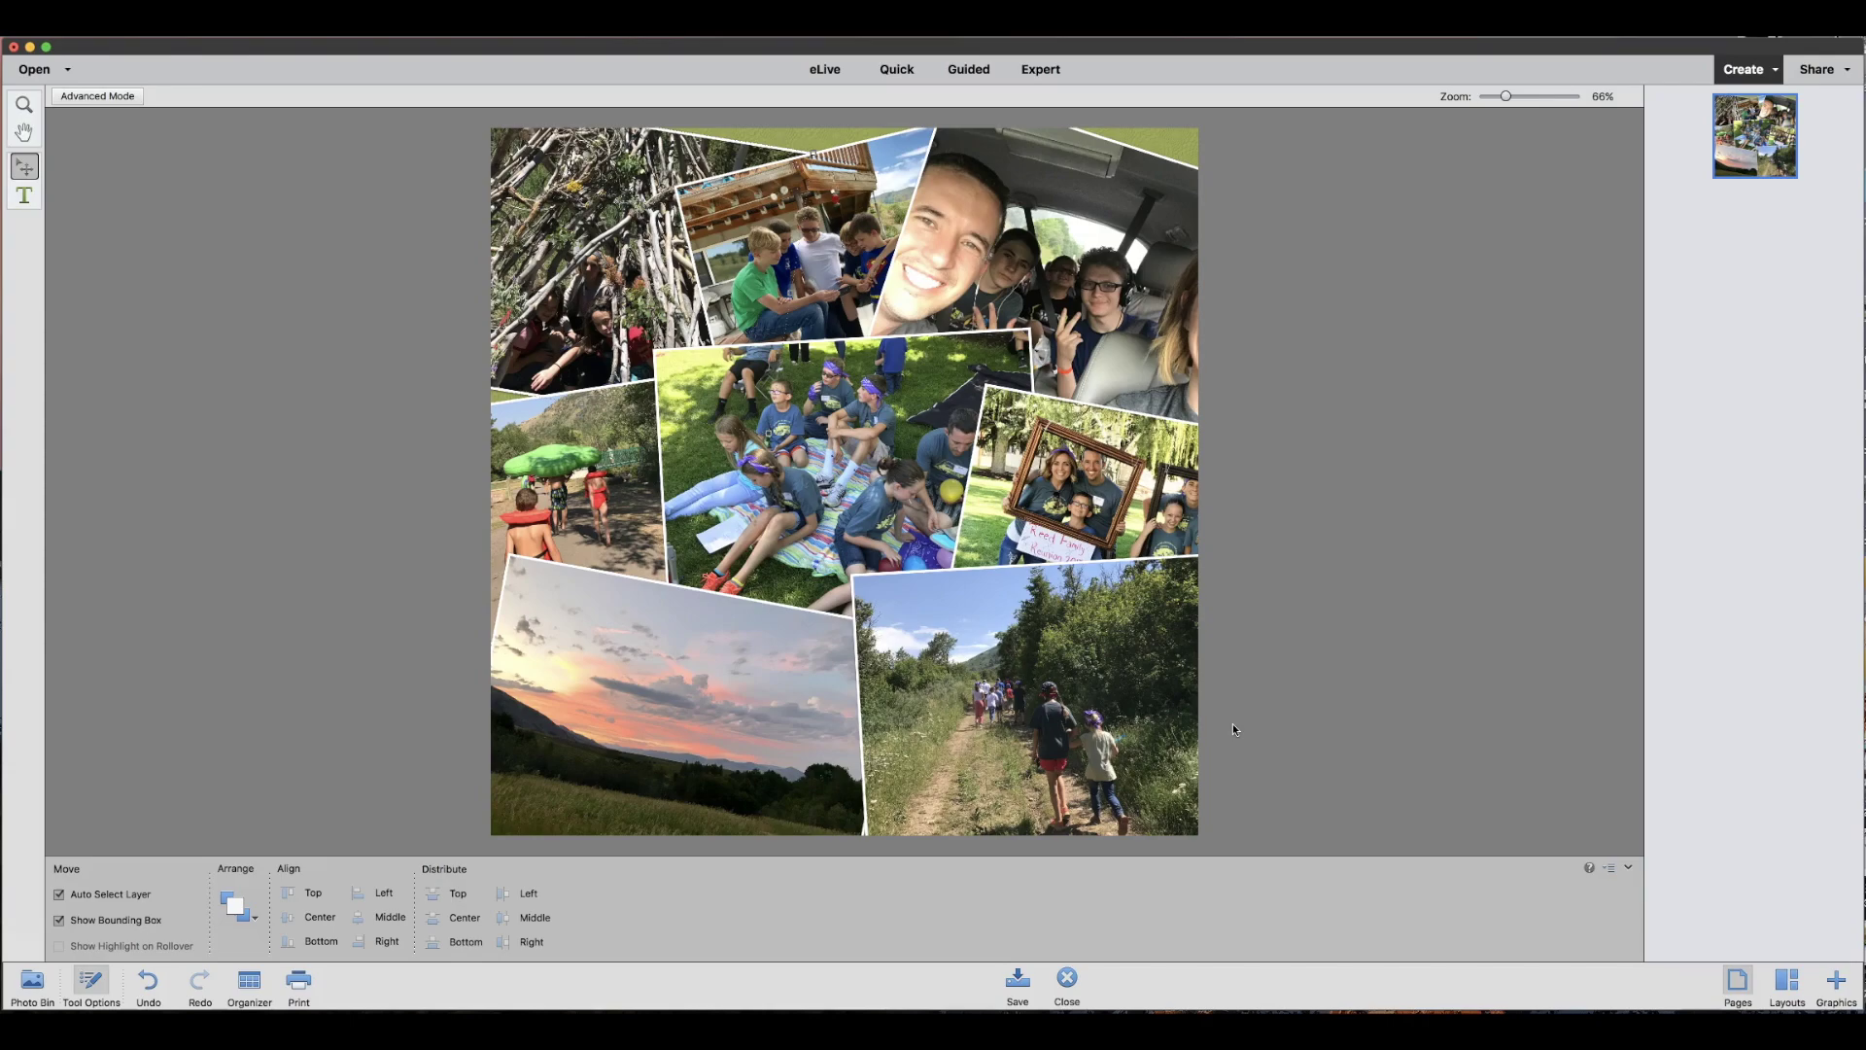
{"action": "left_click", "coordinate": [1162, 735]}
Draw a full-width white rectangle across the lower collage and nudge it into position
{"action": "left_click", "coordinate": [96, 100]}
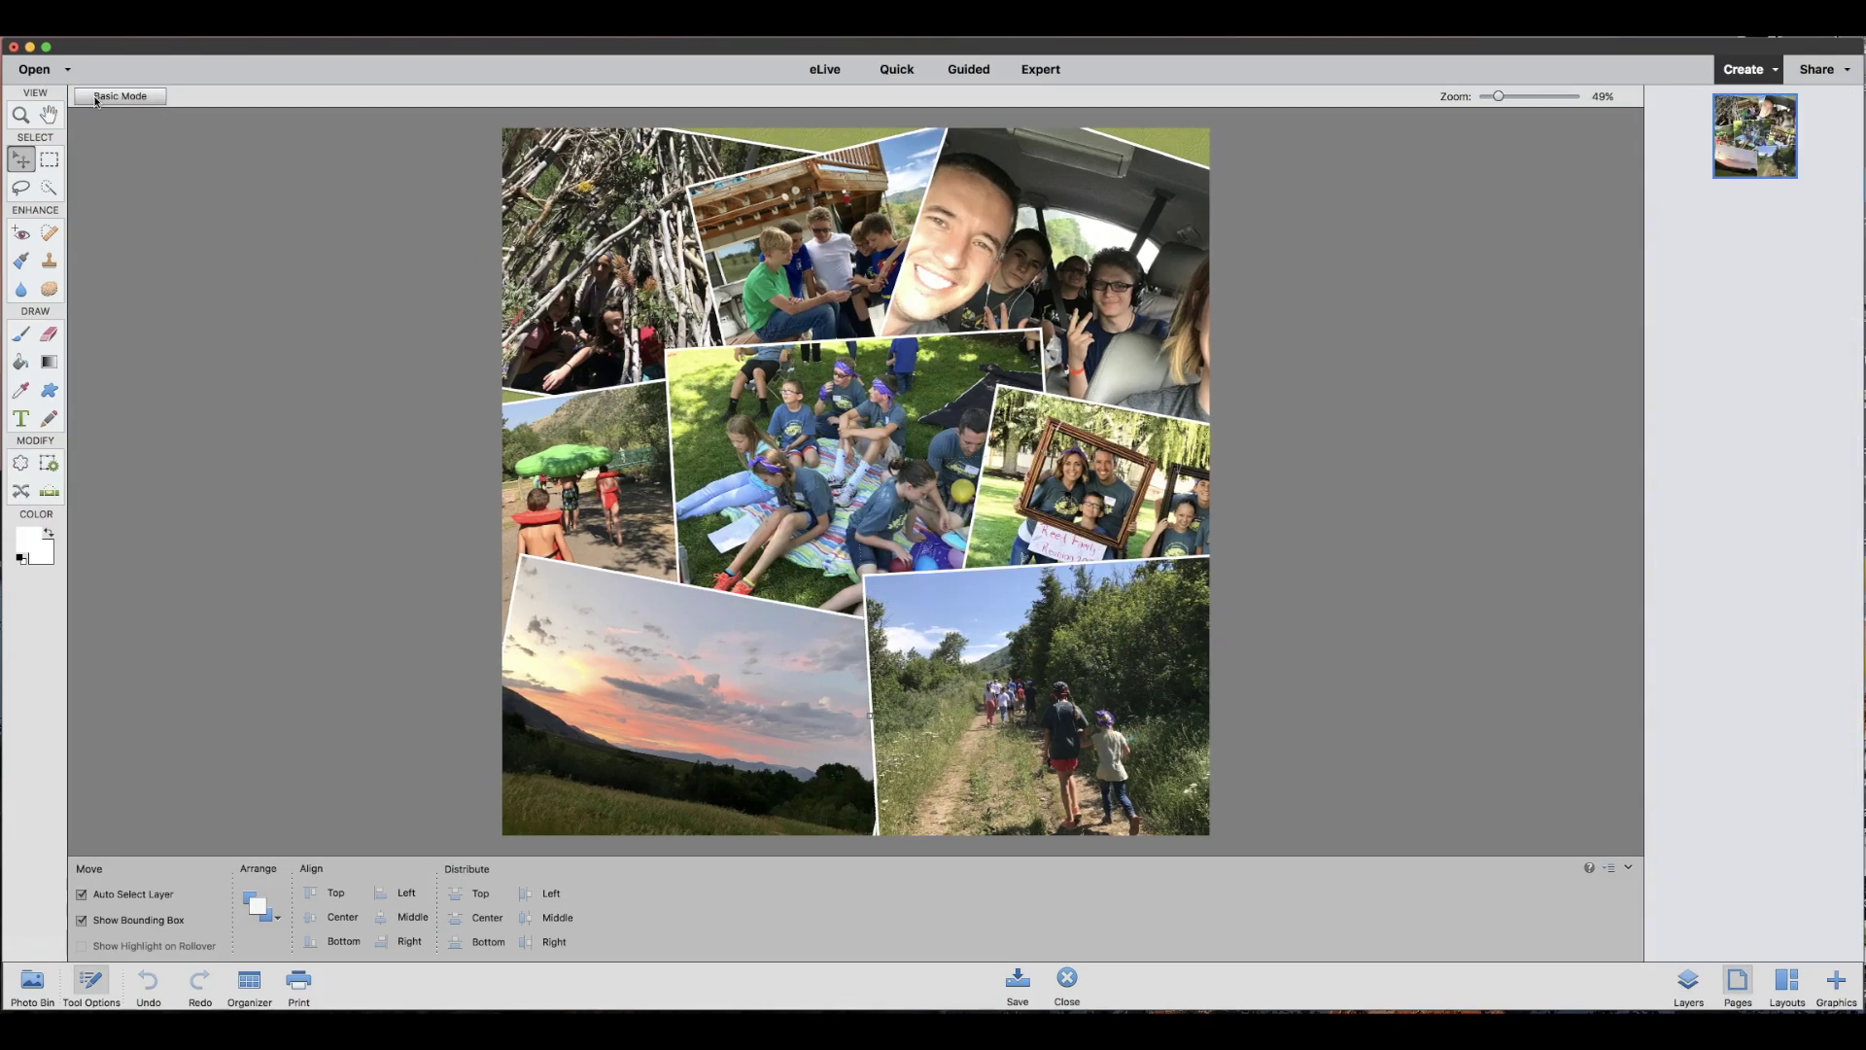
{"action": "left_click", "coordinate": [48, 390]}
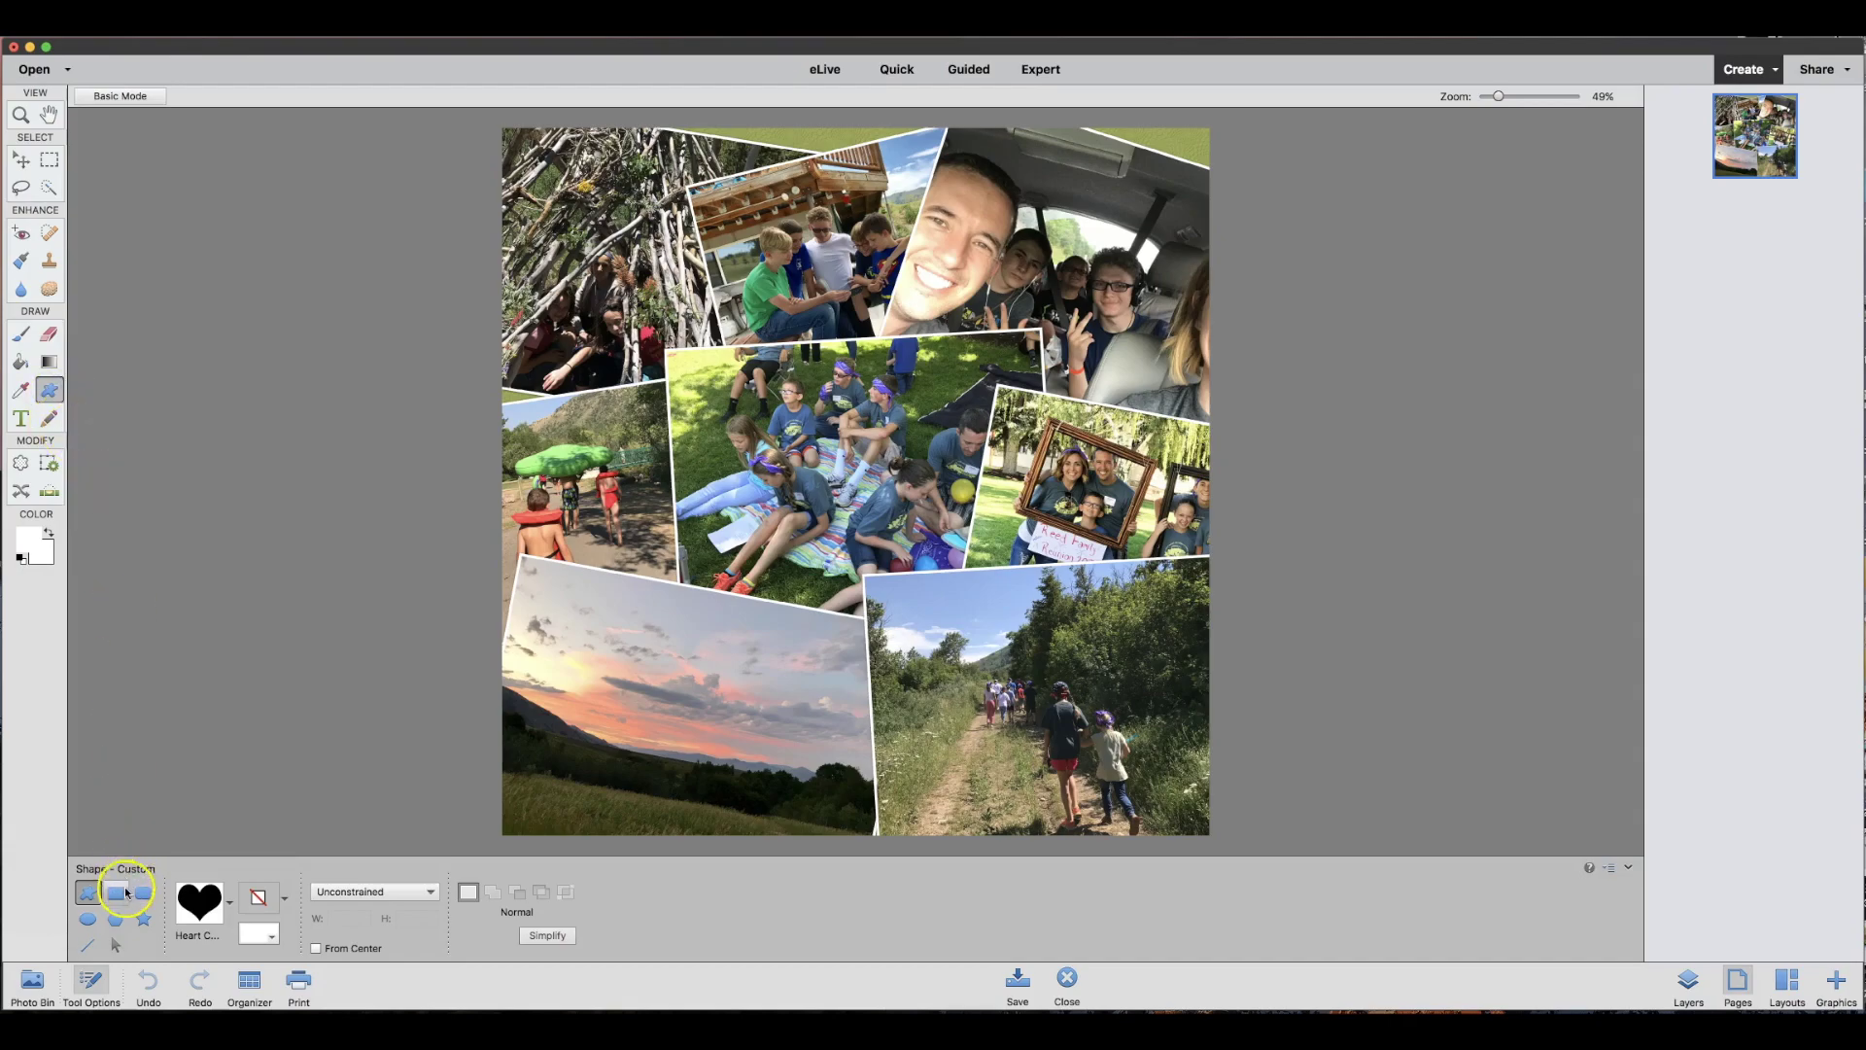
{"action": "left_click", "coordinate": [124, 892]}
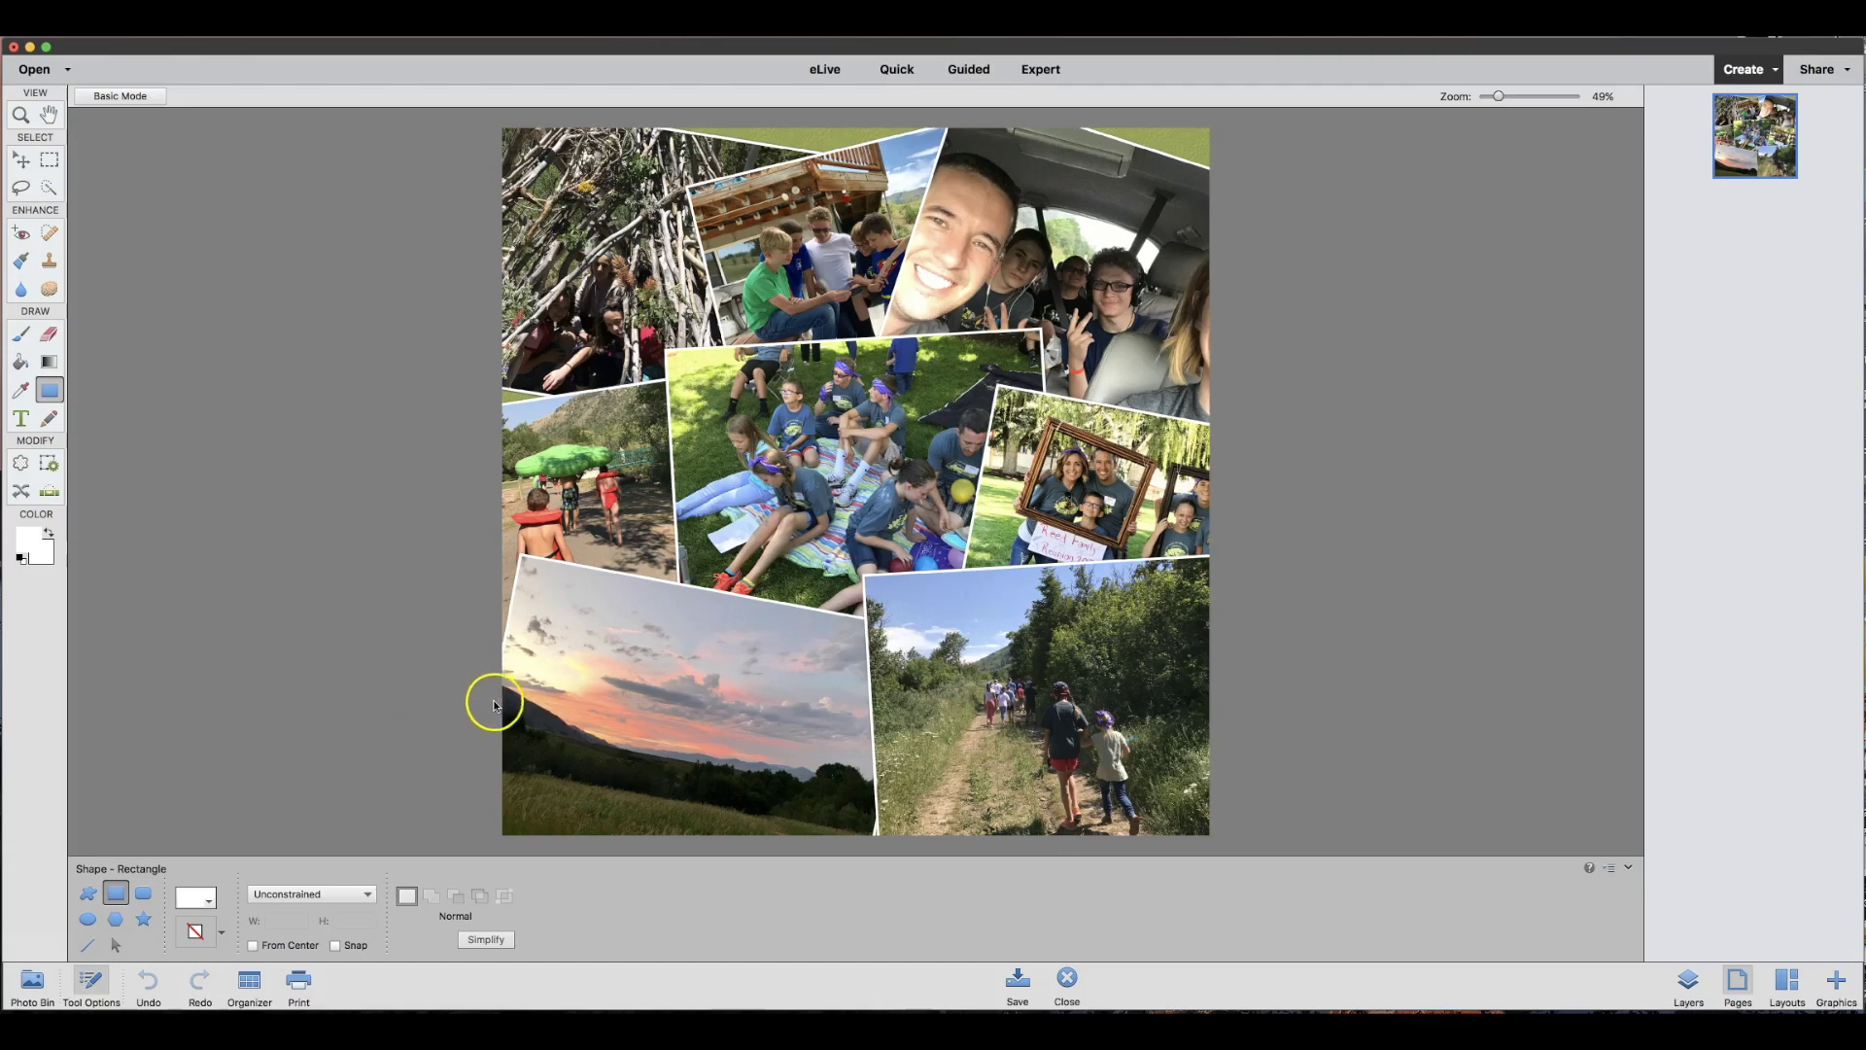
{"action": "left_click_drag", "start_coordinate": [500, 719], "coordinate": [499, 719]}
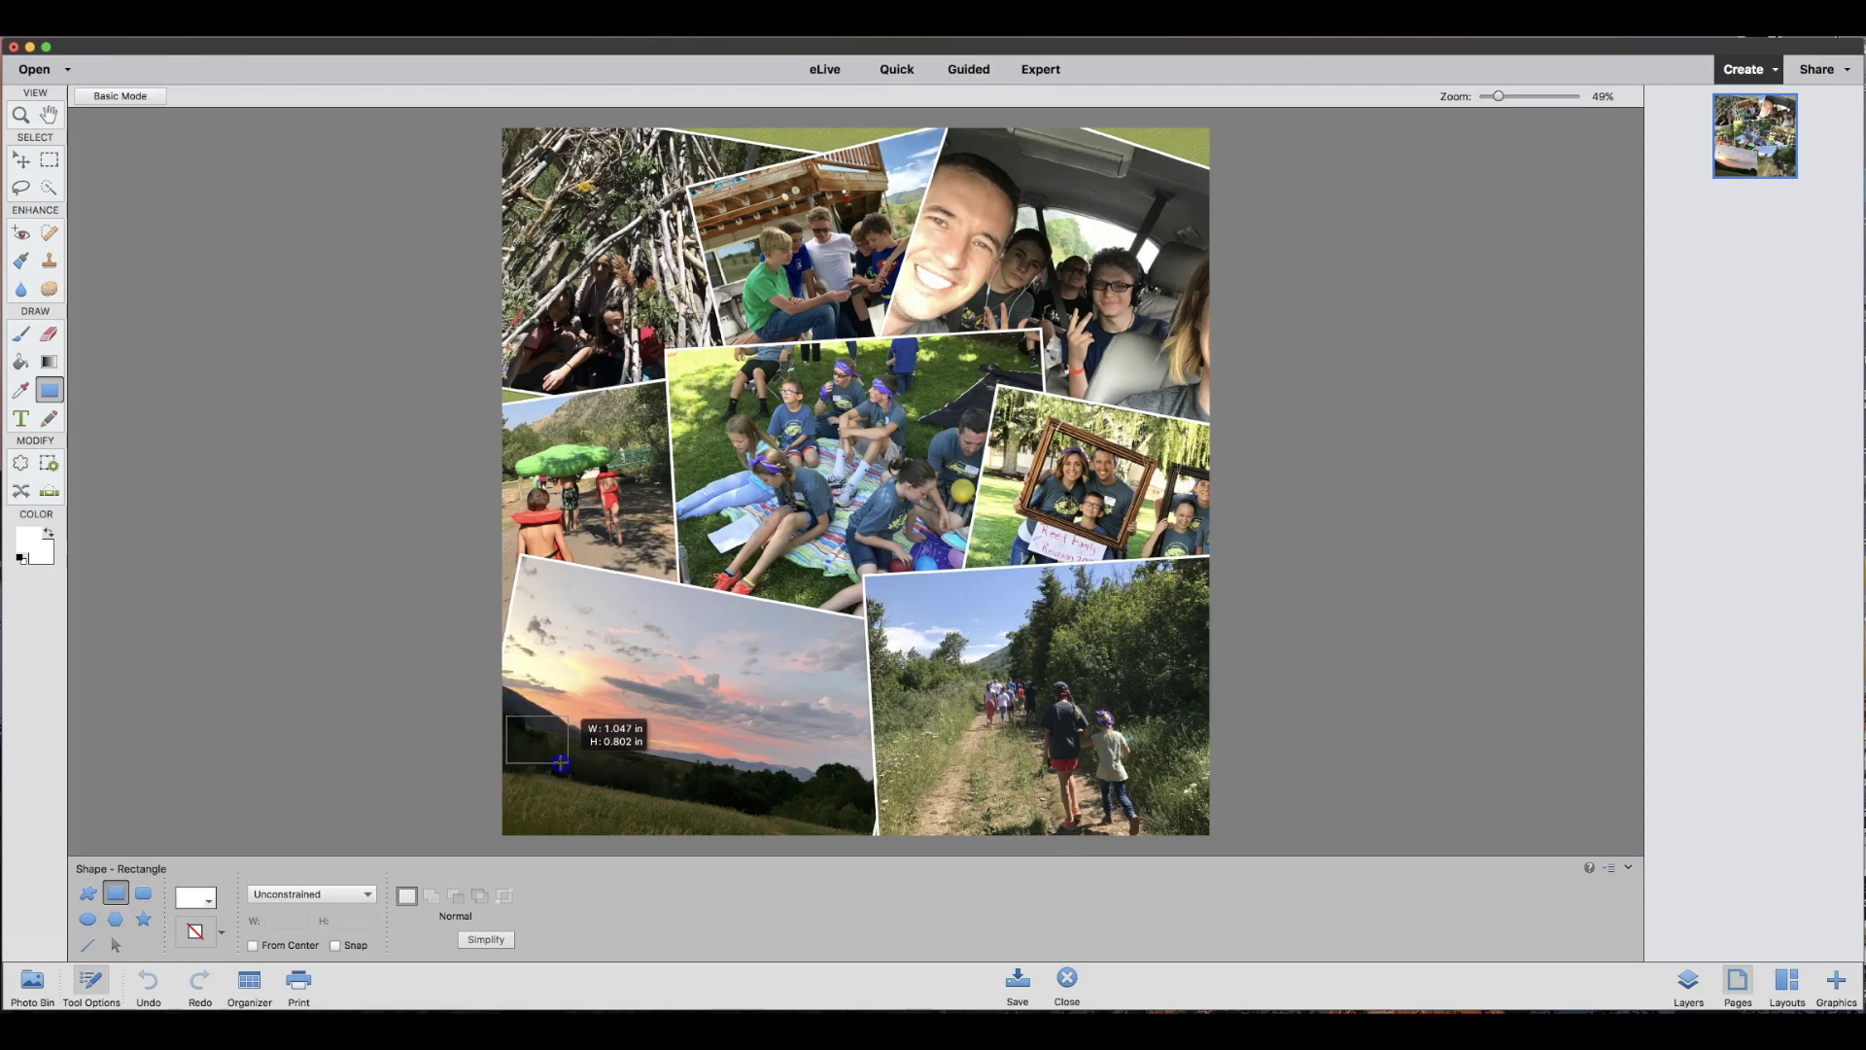
{"action": "left_click_drag", "start_coordinate": [561, 763], "coordinate": [1227, 777]}
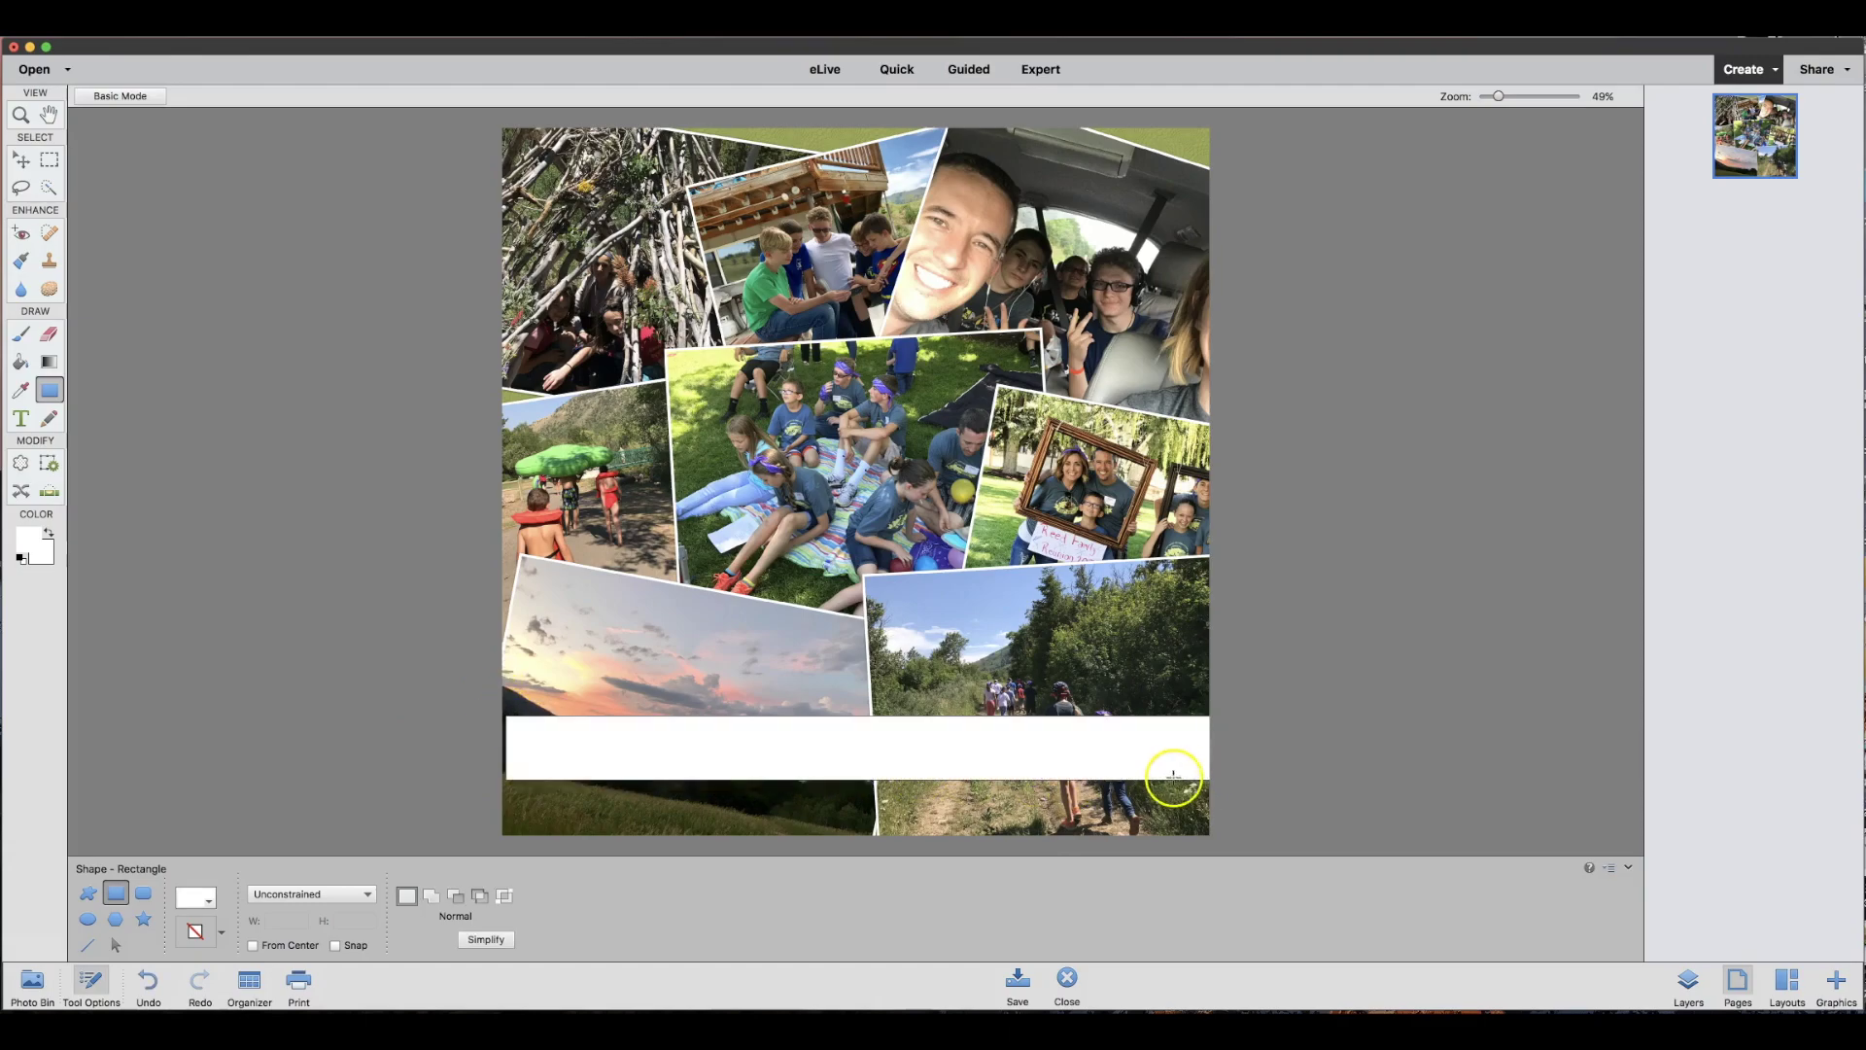
{"action": "left_click", "coordinate": [23, 162]}
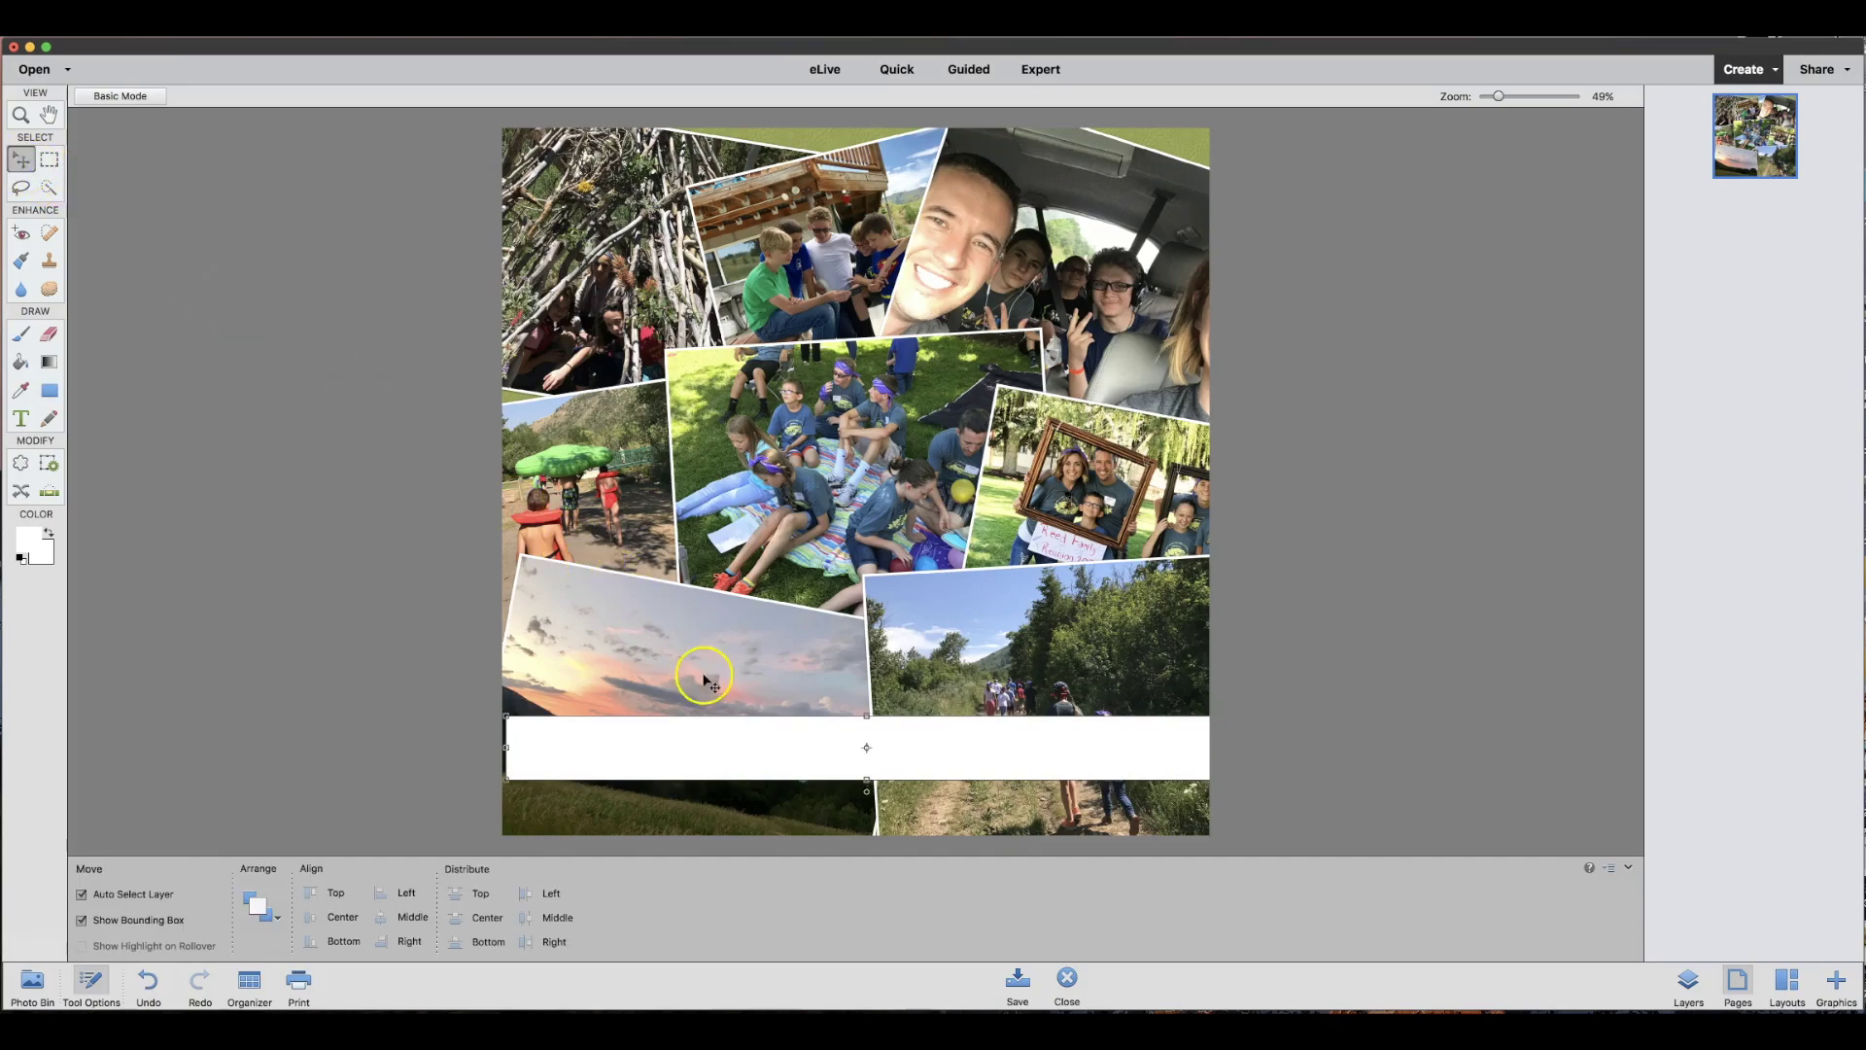
{"action": "left_click_drag", "start_coordinate": [762, 749], "coordinate": [752, 751]}
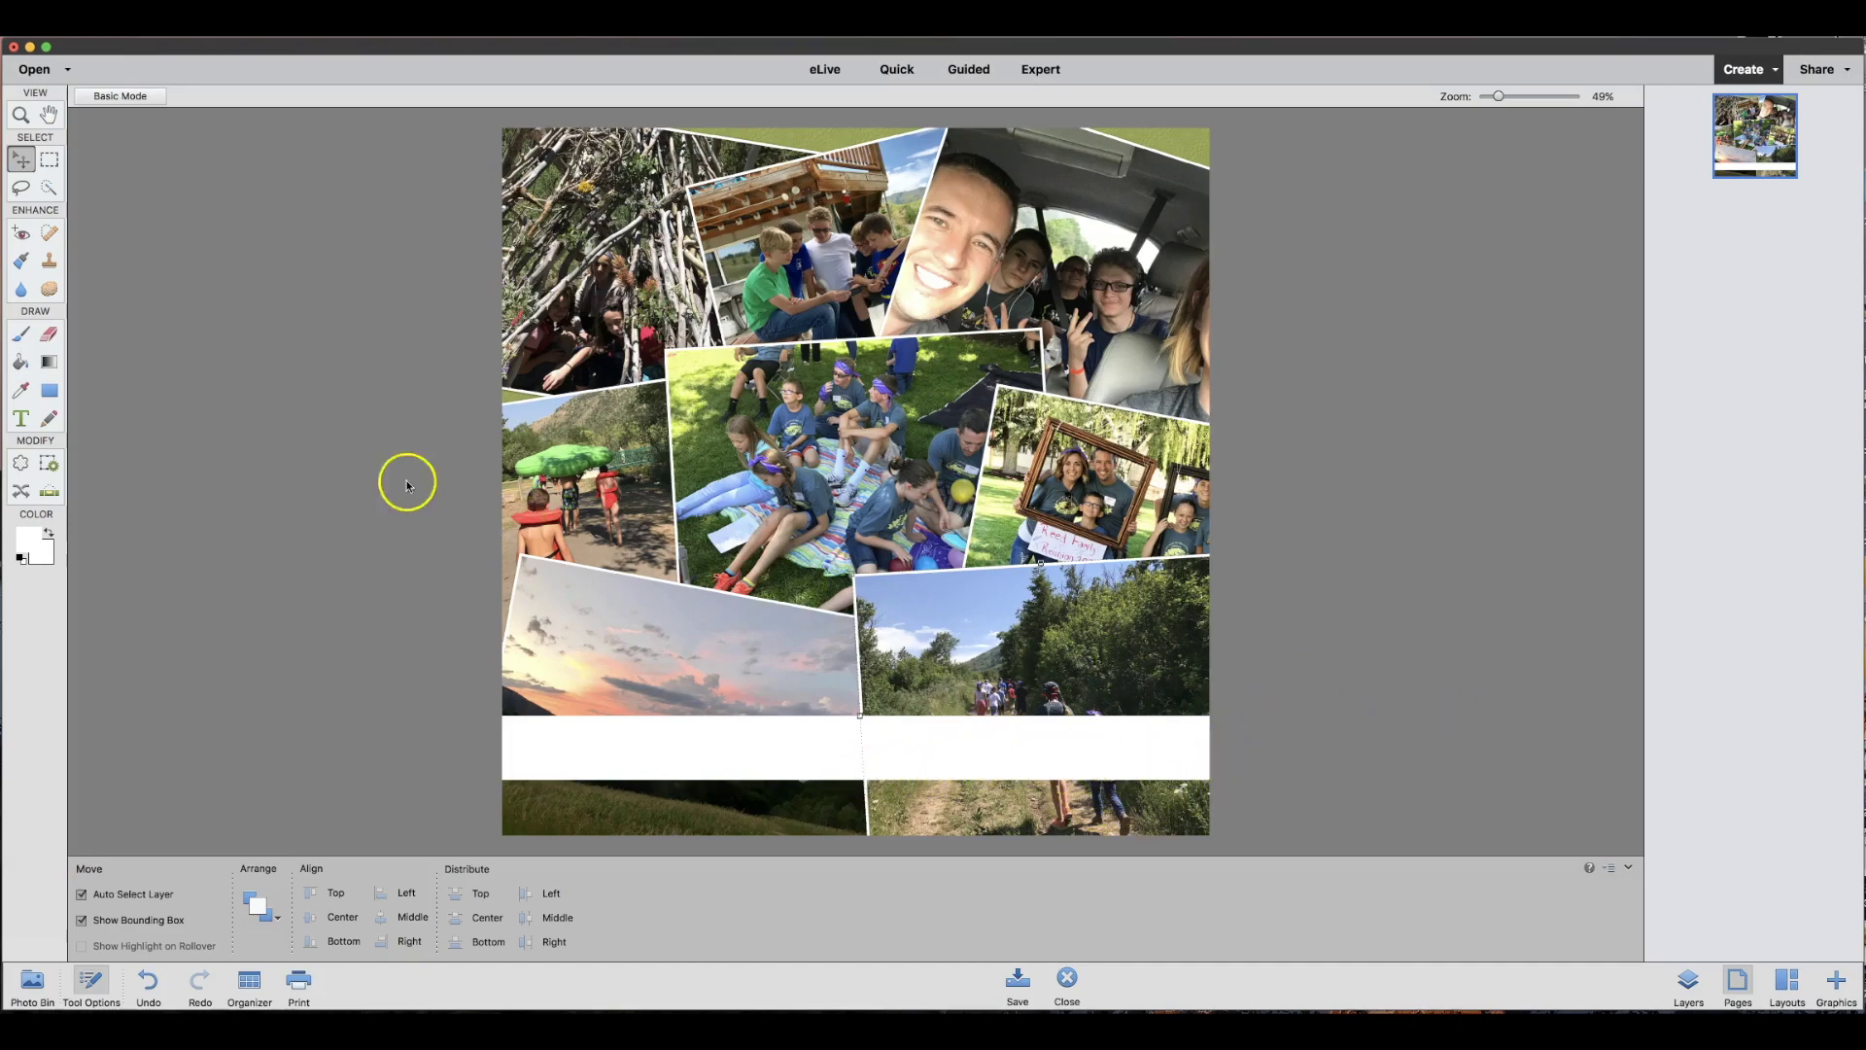
Start a horizontal text entry in the white band with the font size set to 60 pt
{"action": "left_click", "coordinate": [19, 420]}
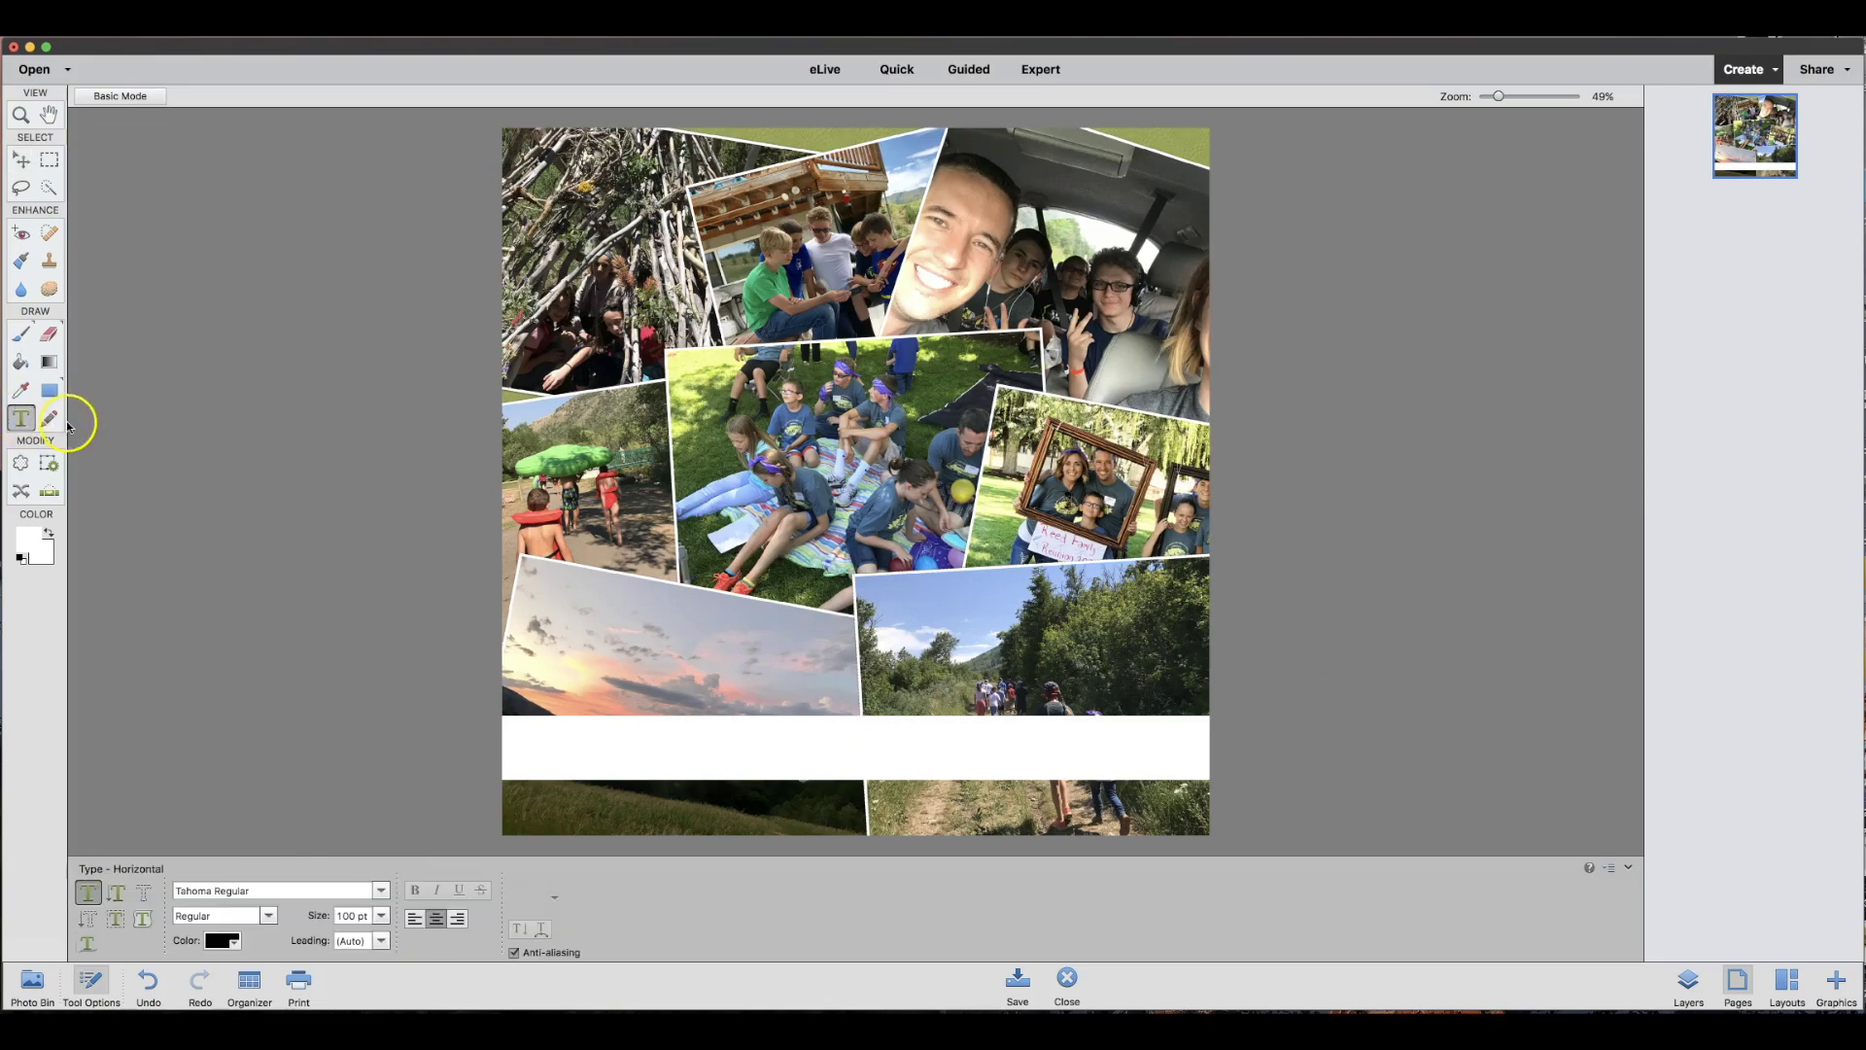
{"action": "left_click", "coordinate": [526, 761]}
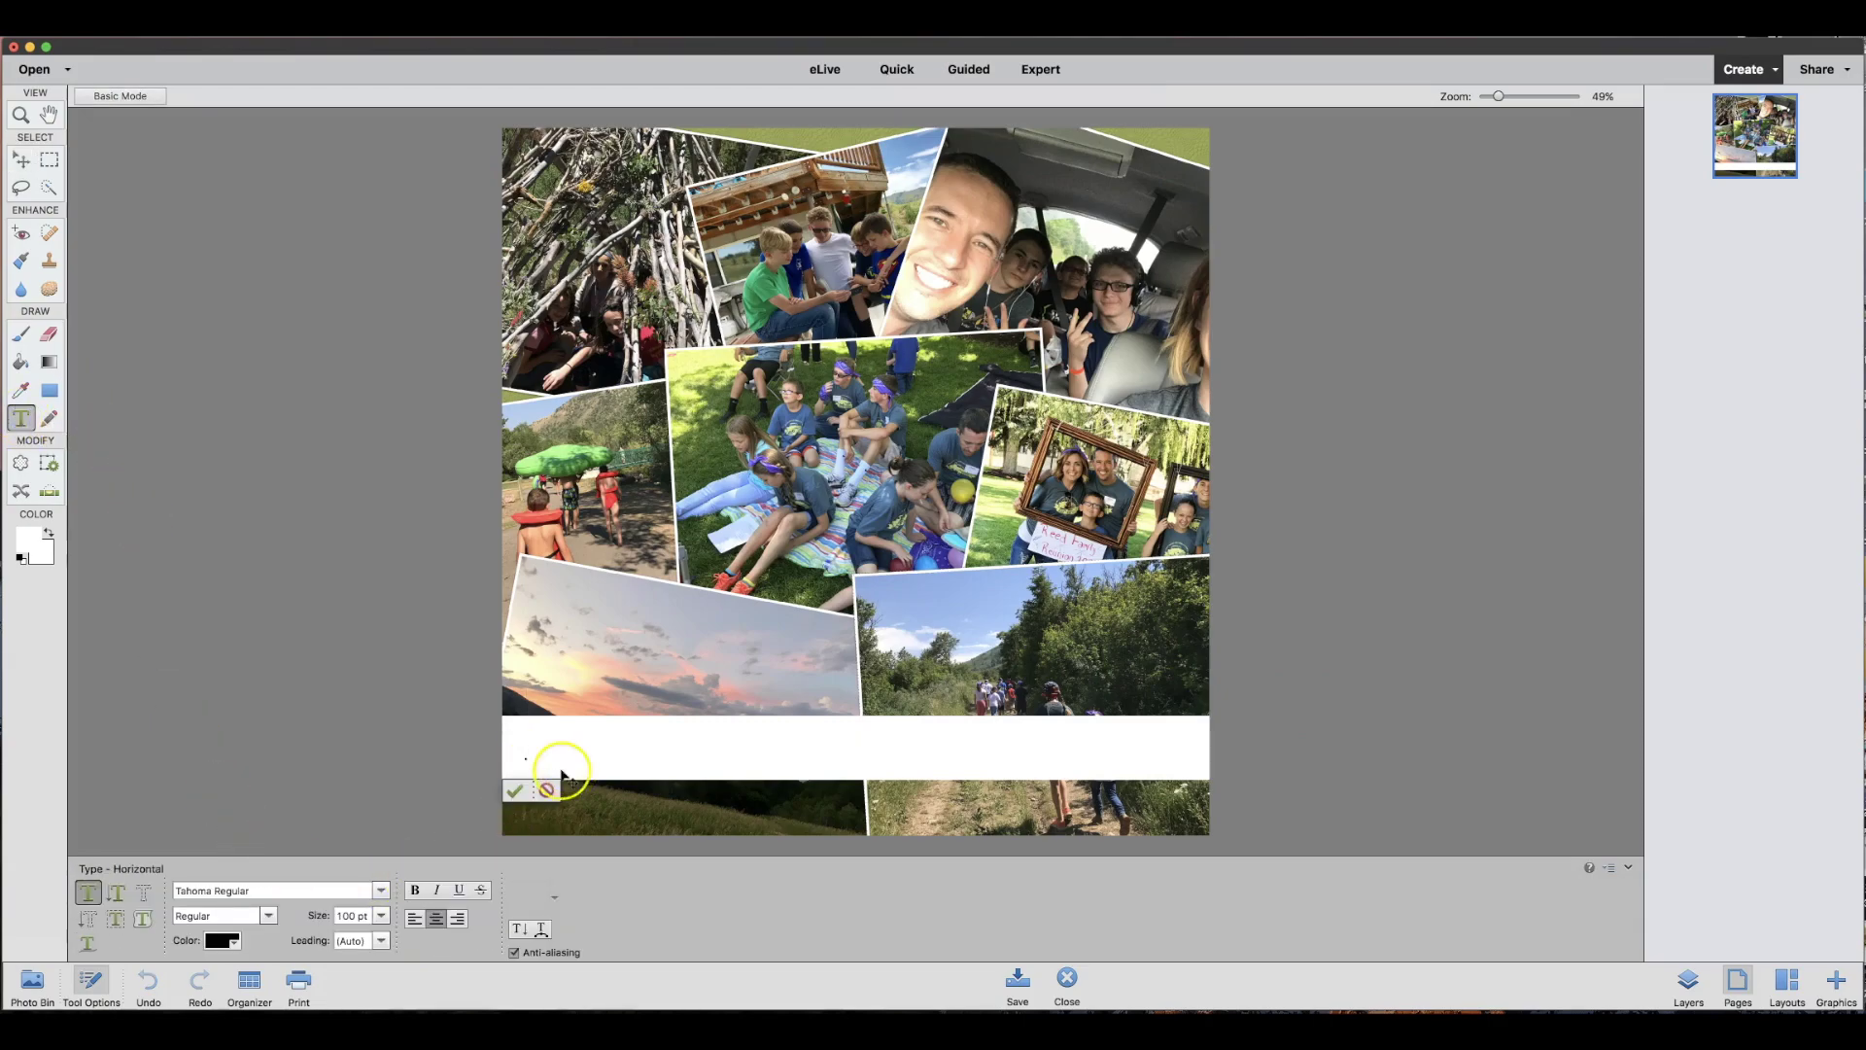
{"action": "left_click", "coordinate": [381, 915]}
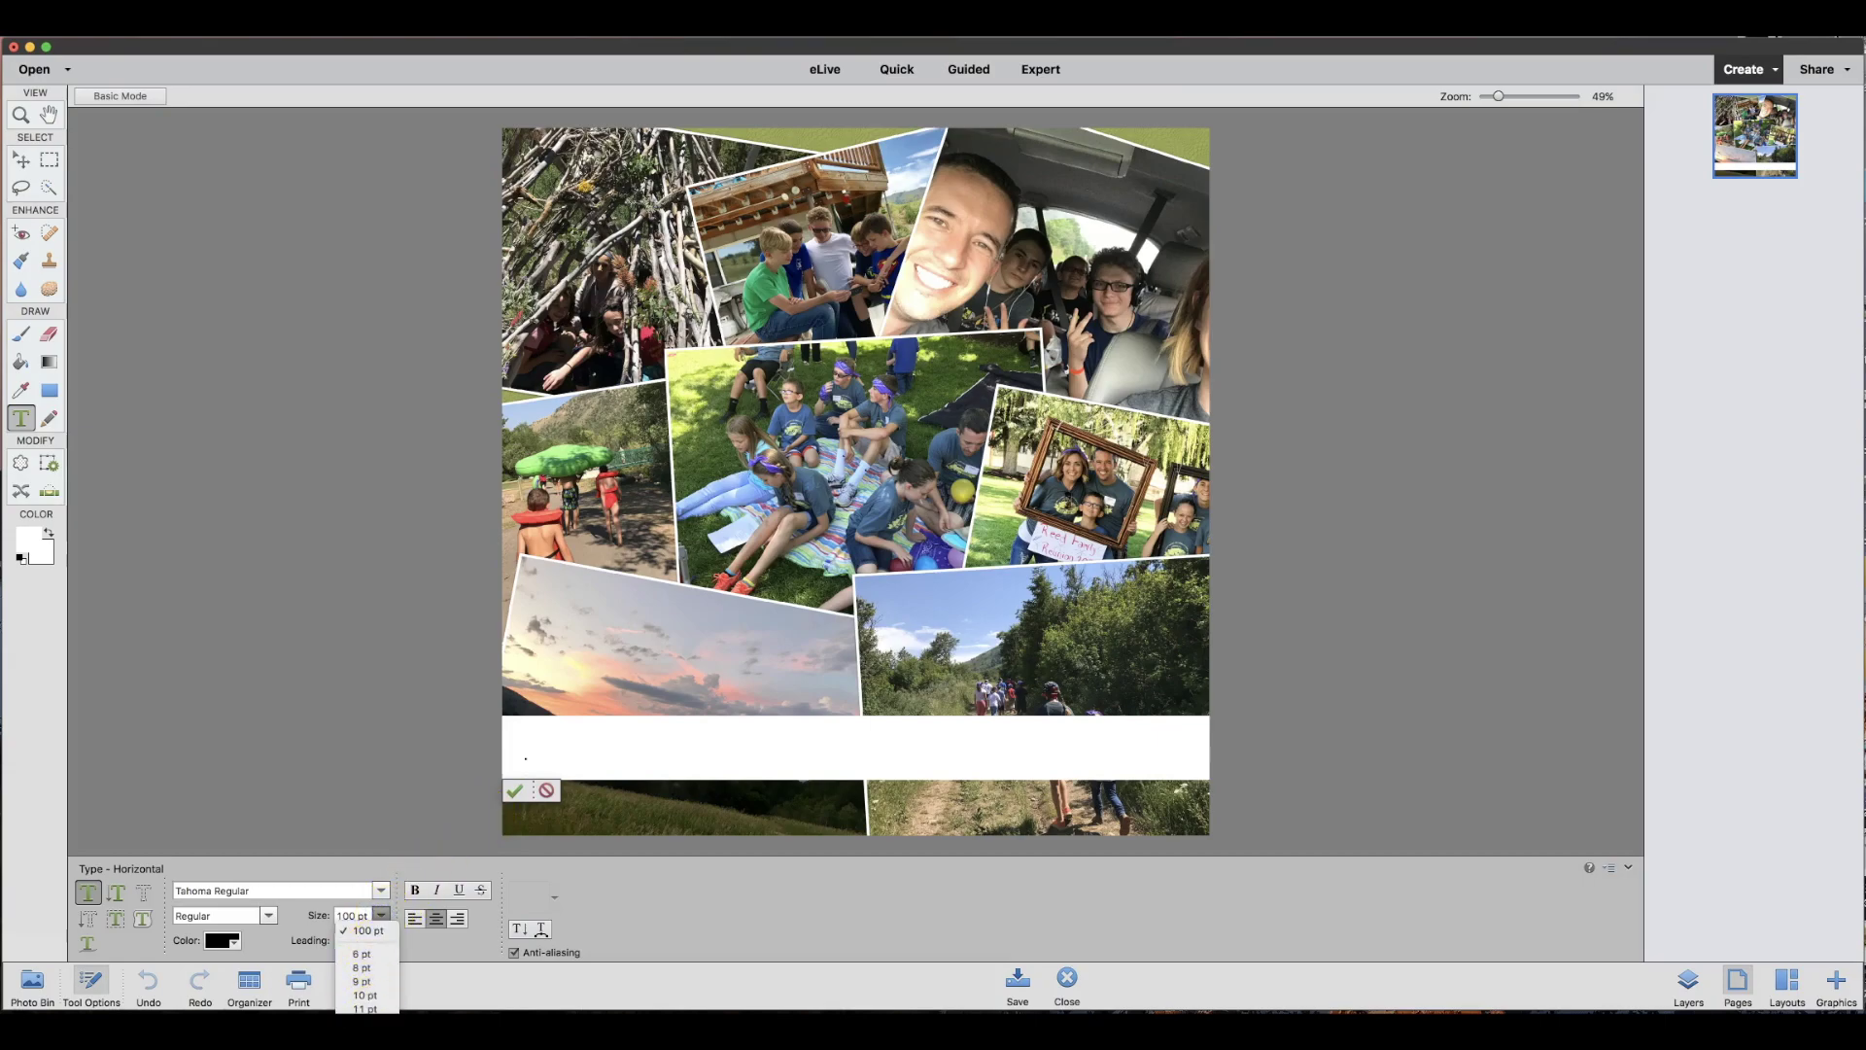
{"action": "scroll", "coordinate": [366, 972], "scroll_direction": "down", "scroll_amount": 3}
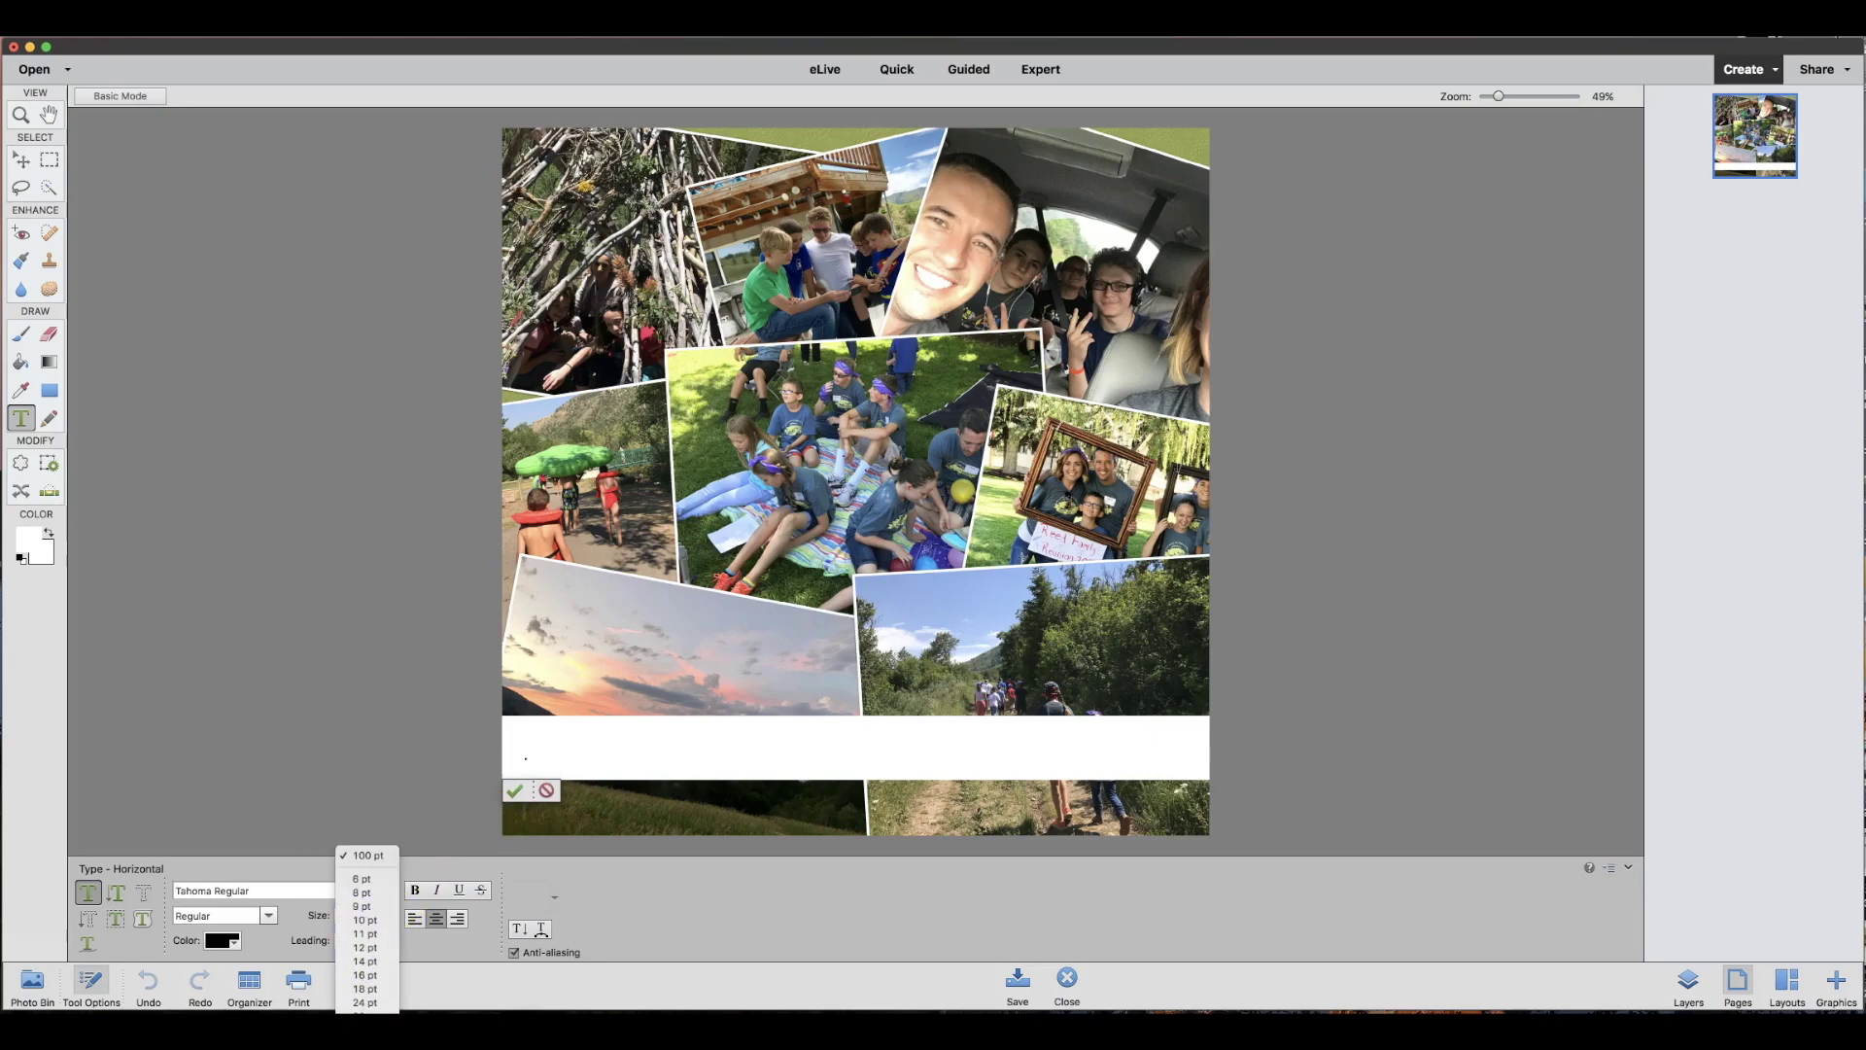
{"action": "type", "text": "60"}
{"action": "key", "text": "Return"}
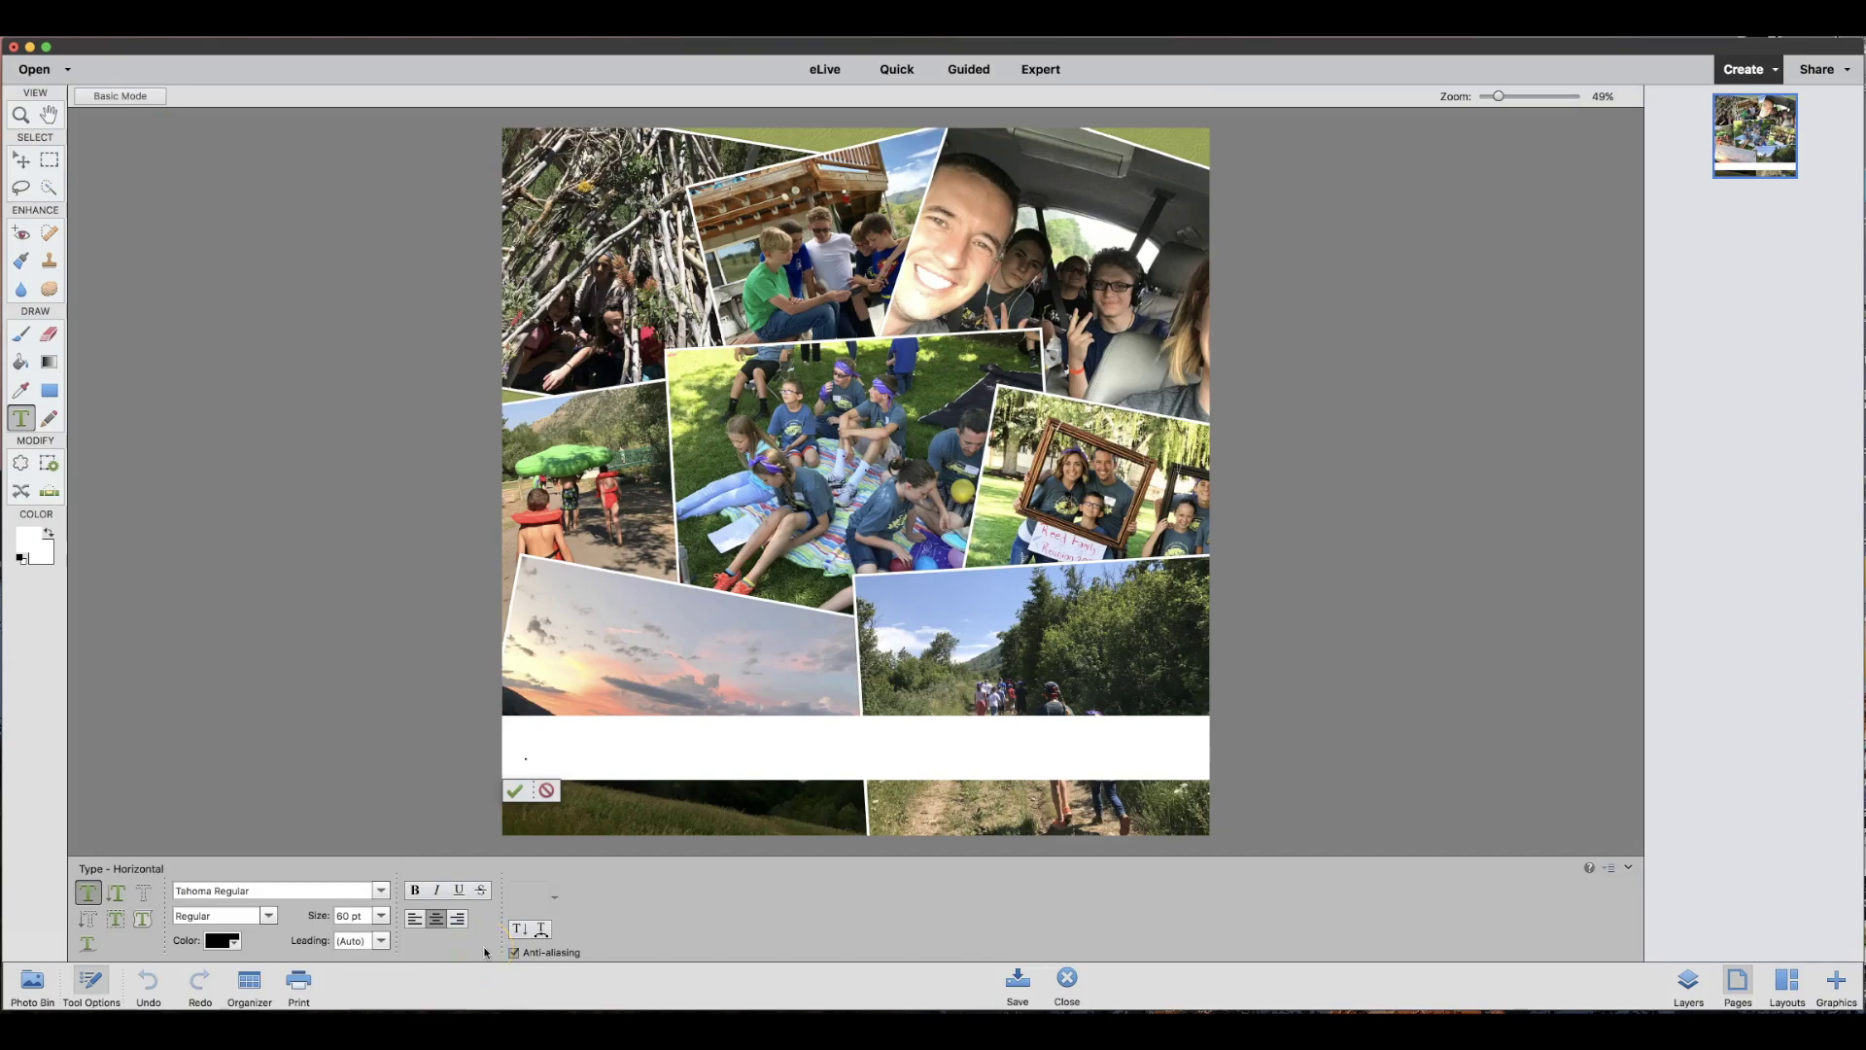
Type 'Moose Creek Lodge - 2017', commit it, and slide it right to fit the band
{"action": "type", "text": "Moose"}
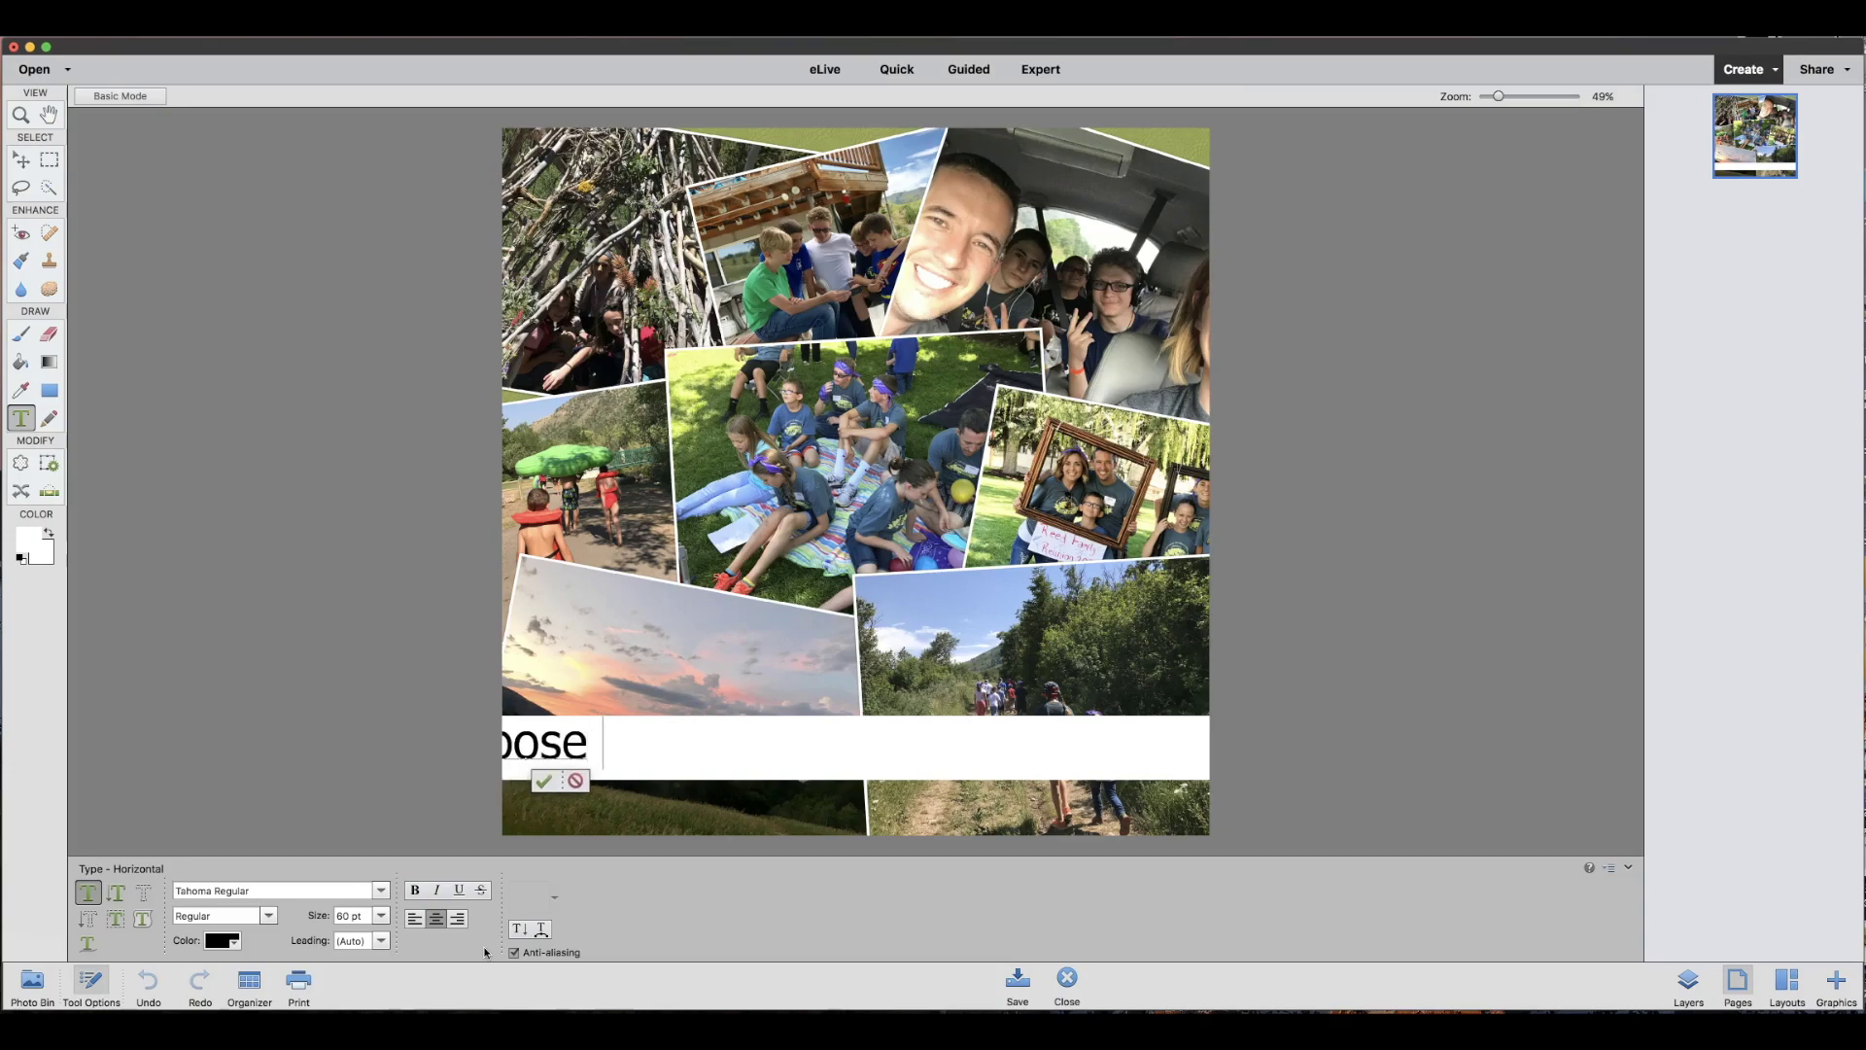
{"action": "type", "text": " Creek Lo"}
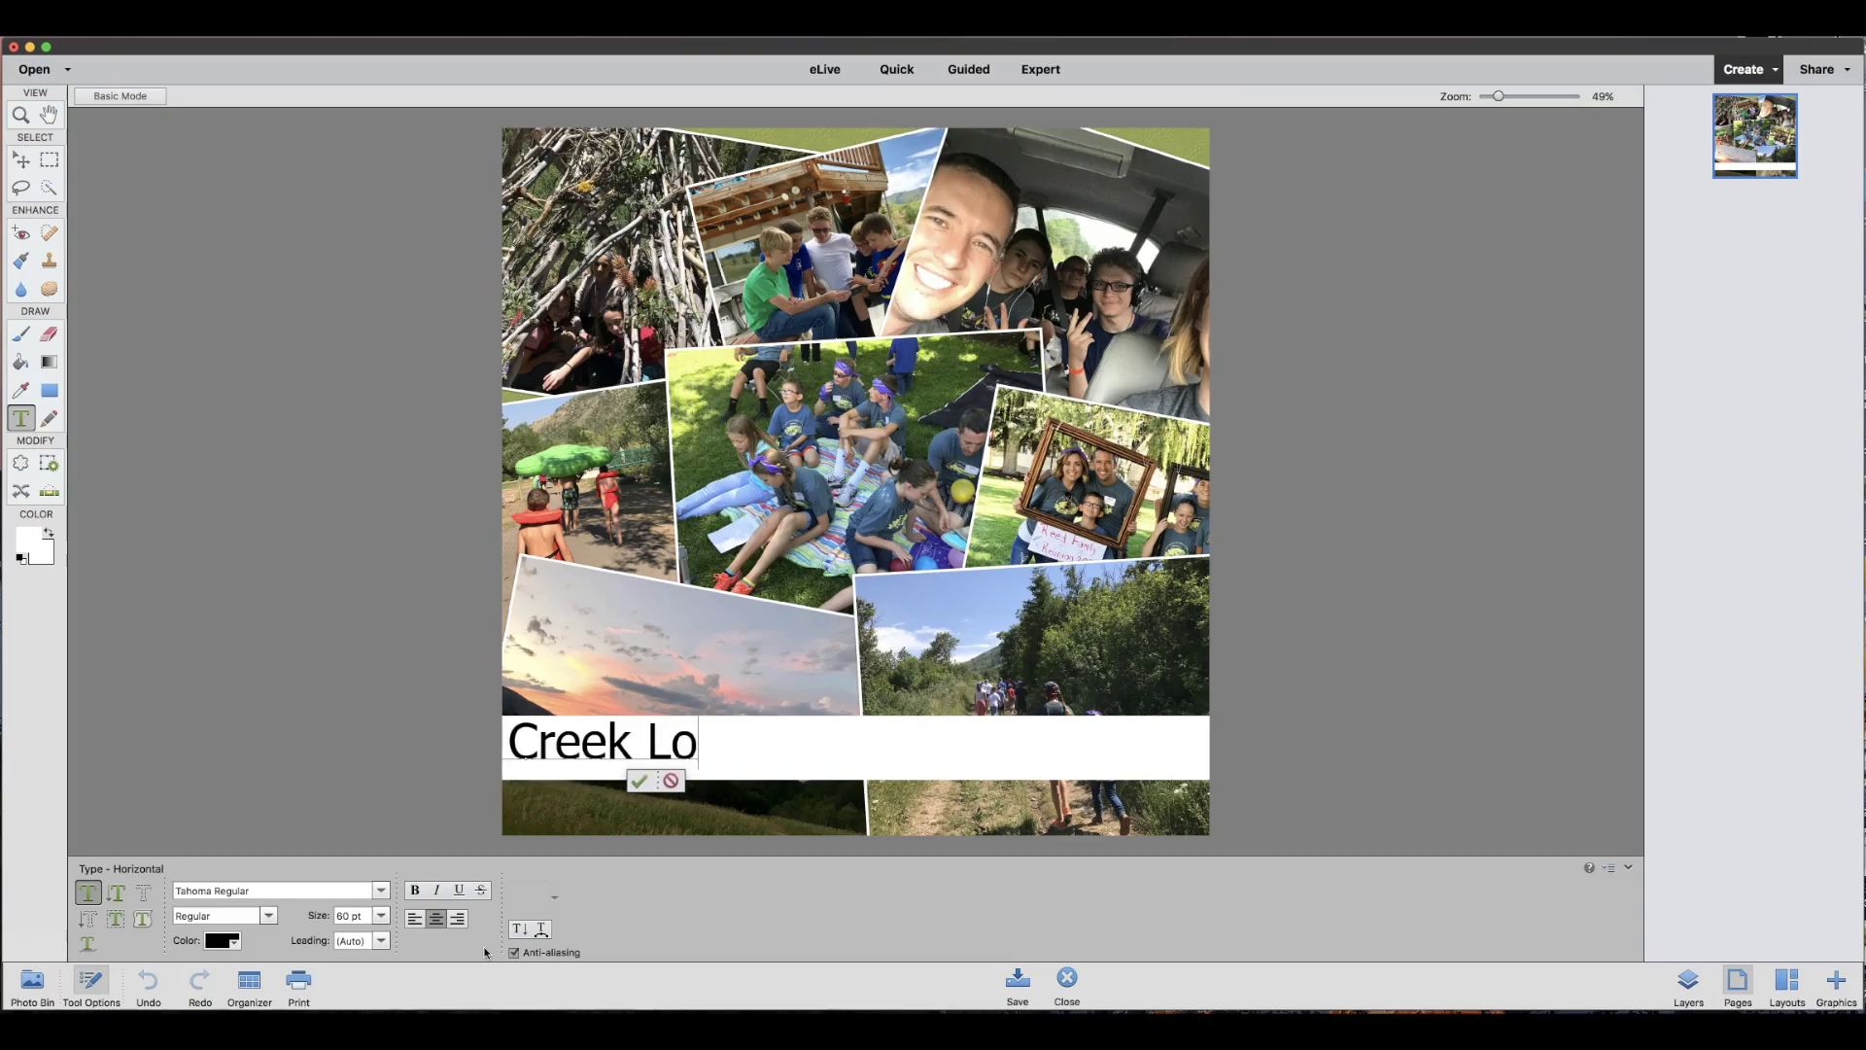
{"action": "type", "text": "dge - 2017"}
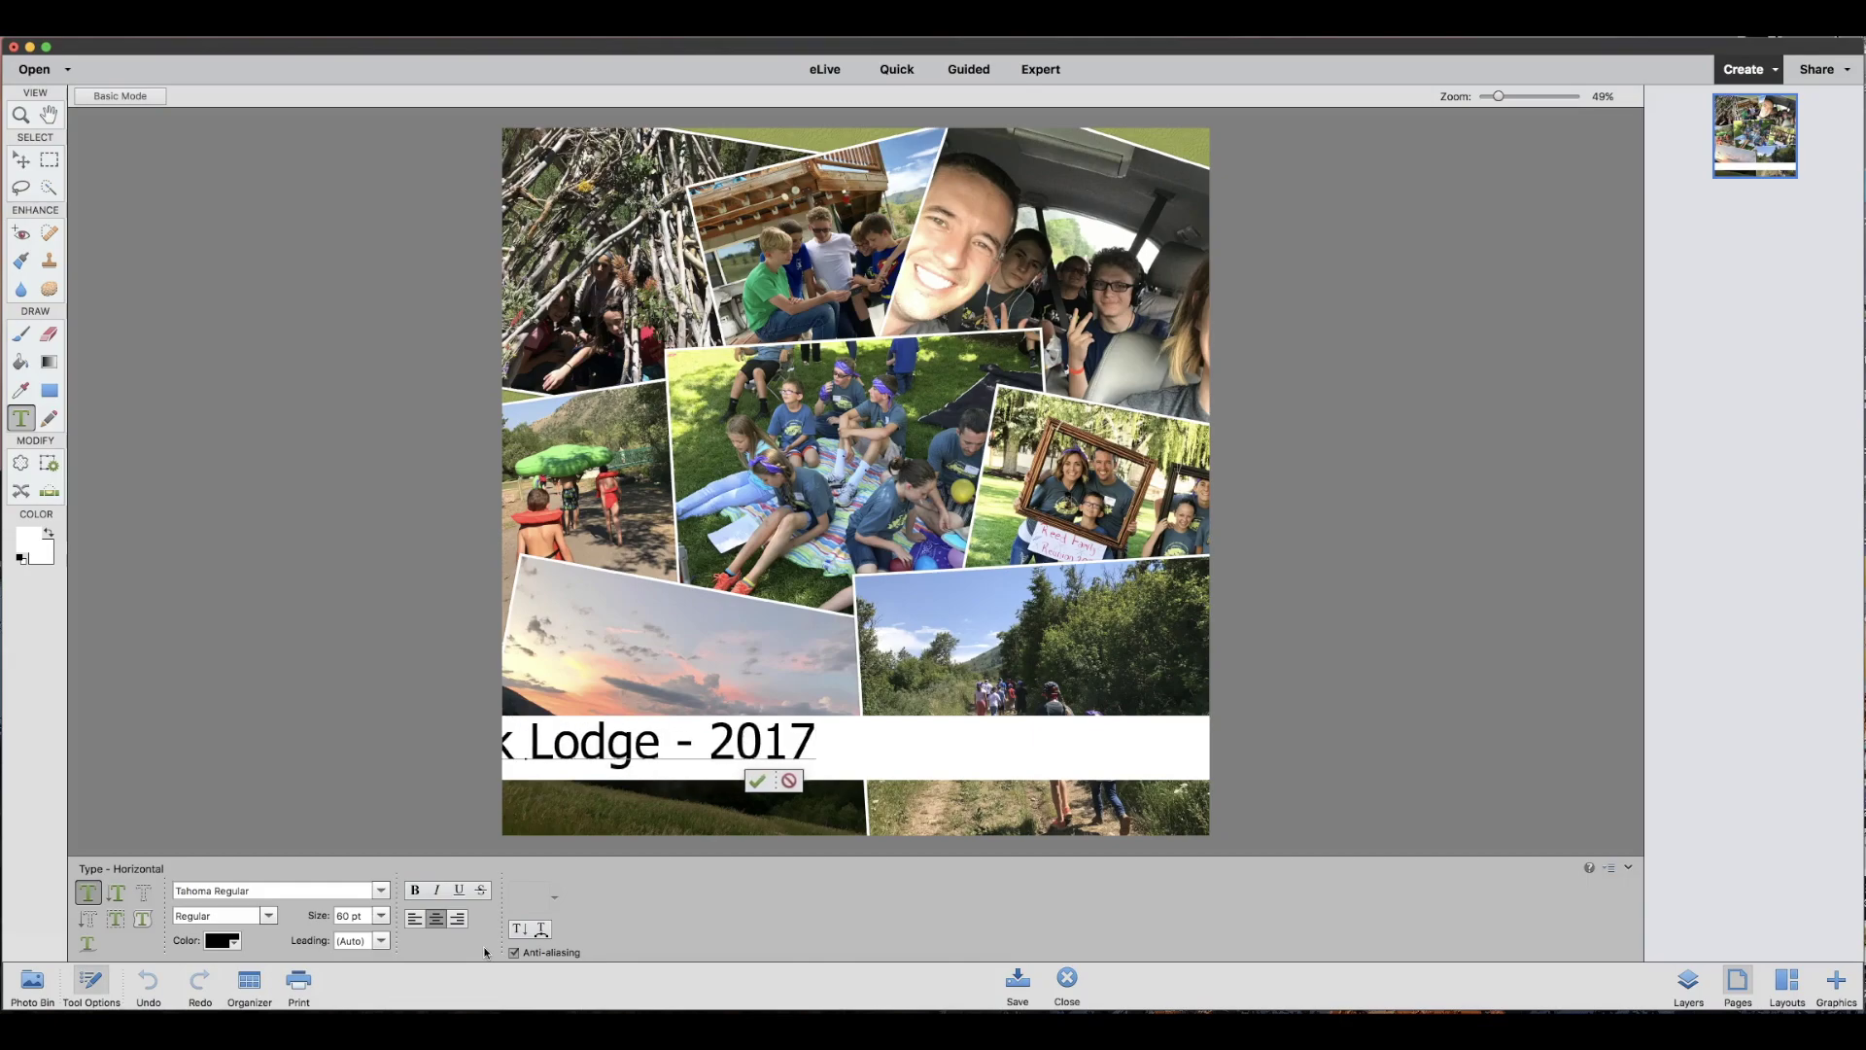
{"action": "left_click", "coordinate": [757, 780]}
{"action": "left_click_drag", "start_coordinate": [747, 758], "coordinate": [1067, 758]}
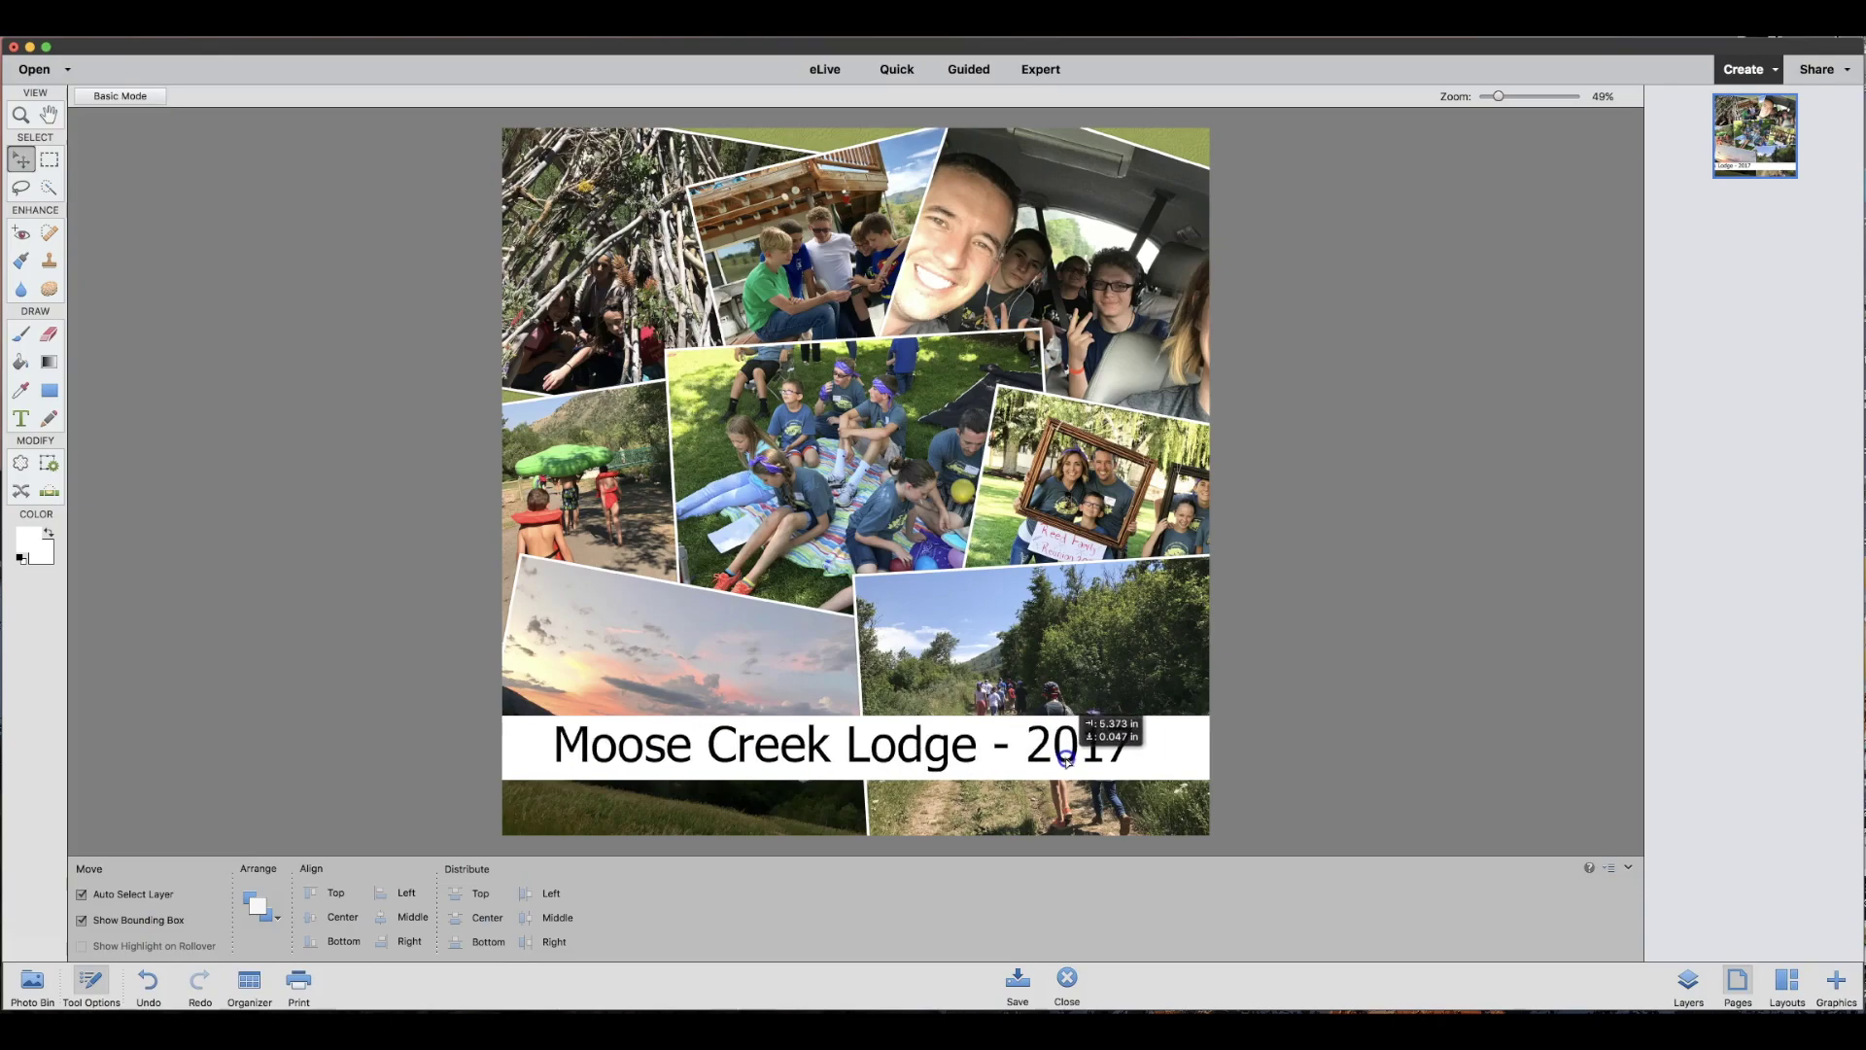
{"action": "left_click_drag", "start_coordinate": [1066, 763], "coordinate": [1068, 763]}
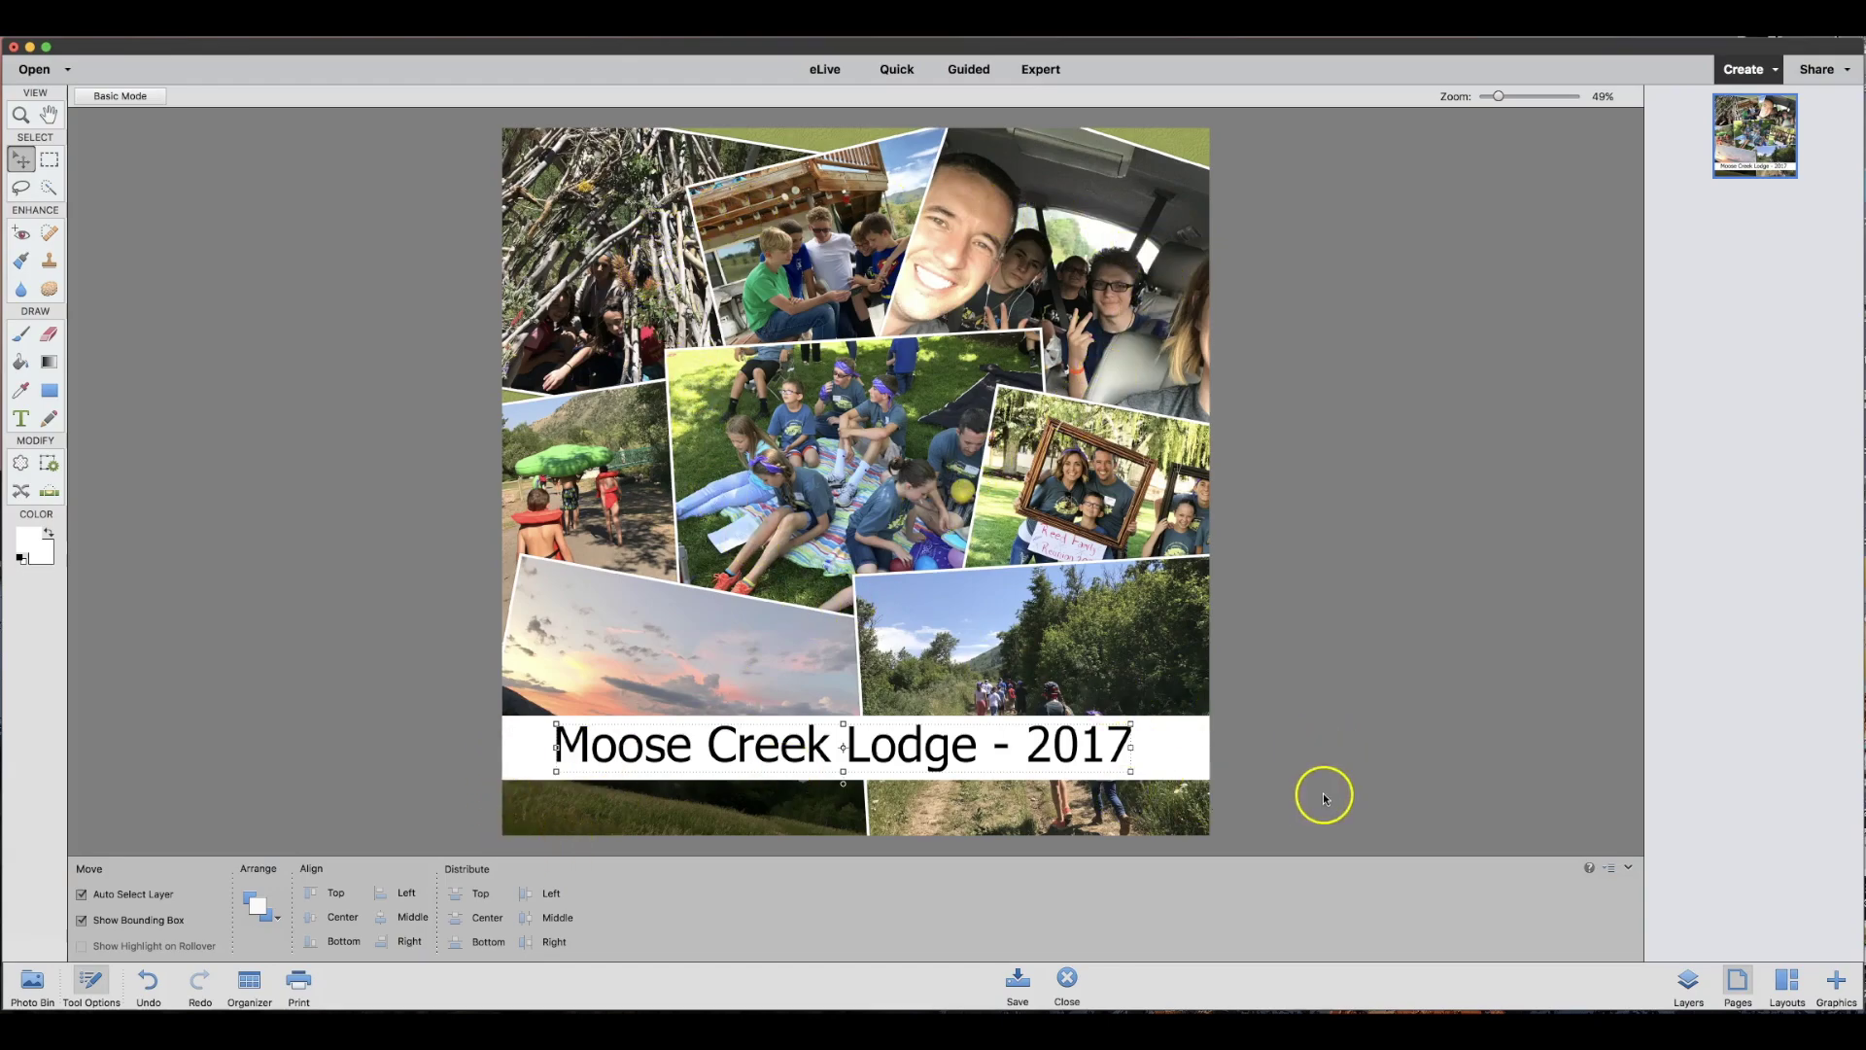
Save a copy of the collage as Acrobat PDF 'vacation collage.pdf' in the Photos folder
{"action": "left_click", "coordinate": [1019, 983]}
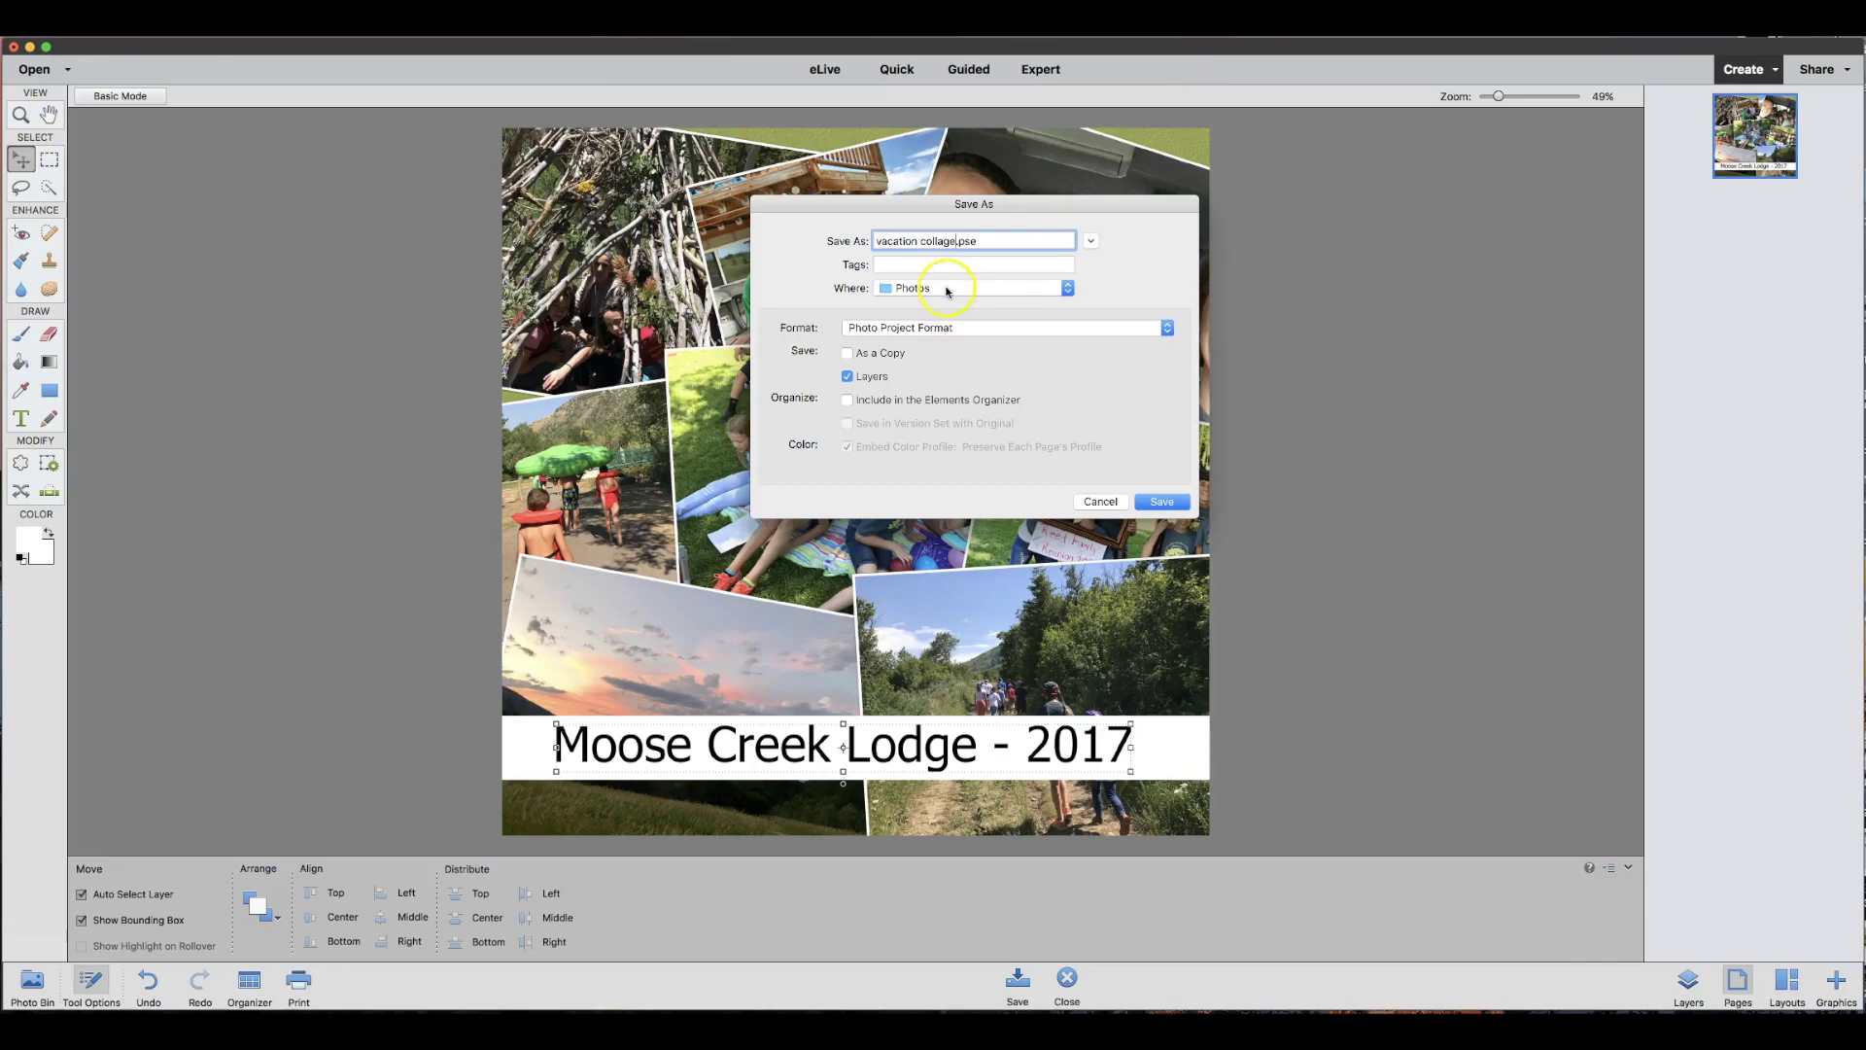
{"action": "left_click", "coordinate": [994, 331]}
{"action": "left_click", "coordinate": [960, 343]}
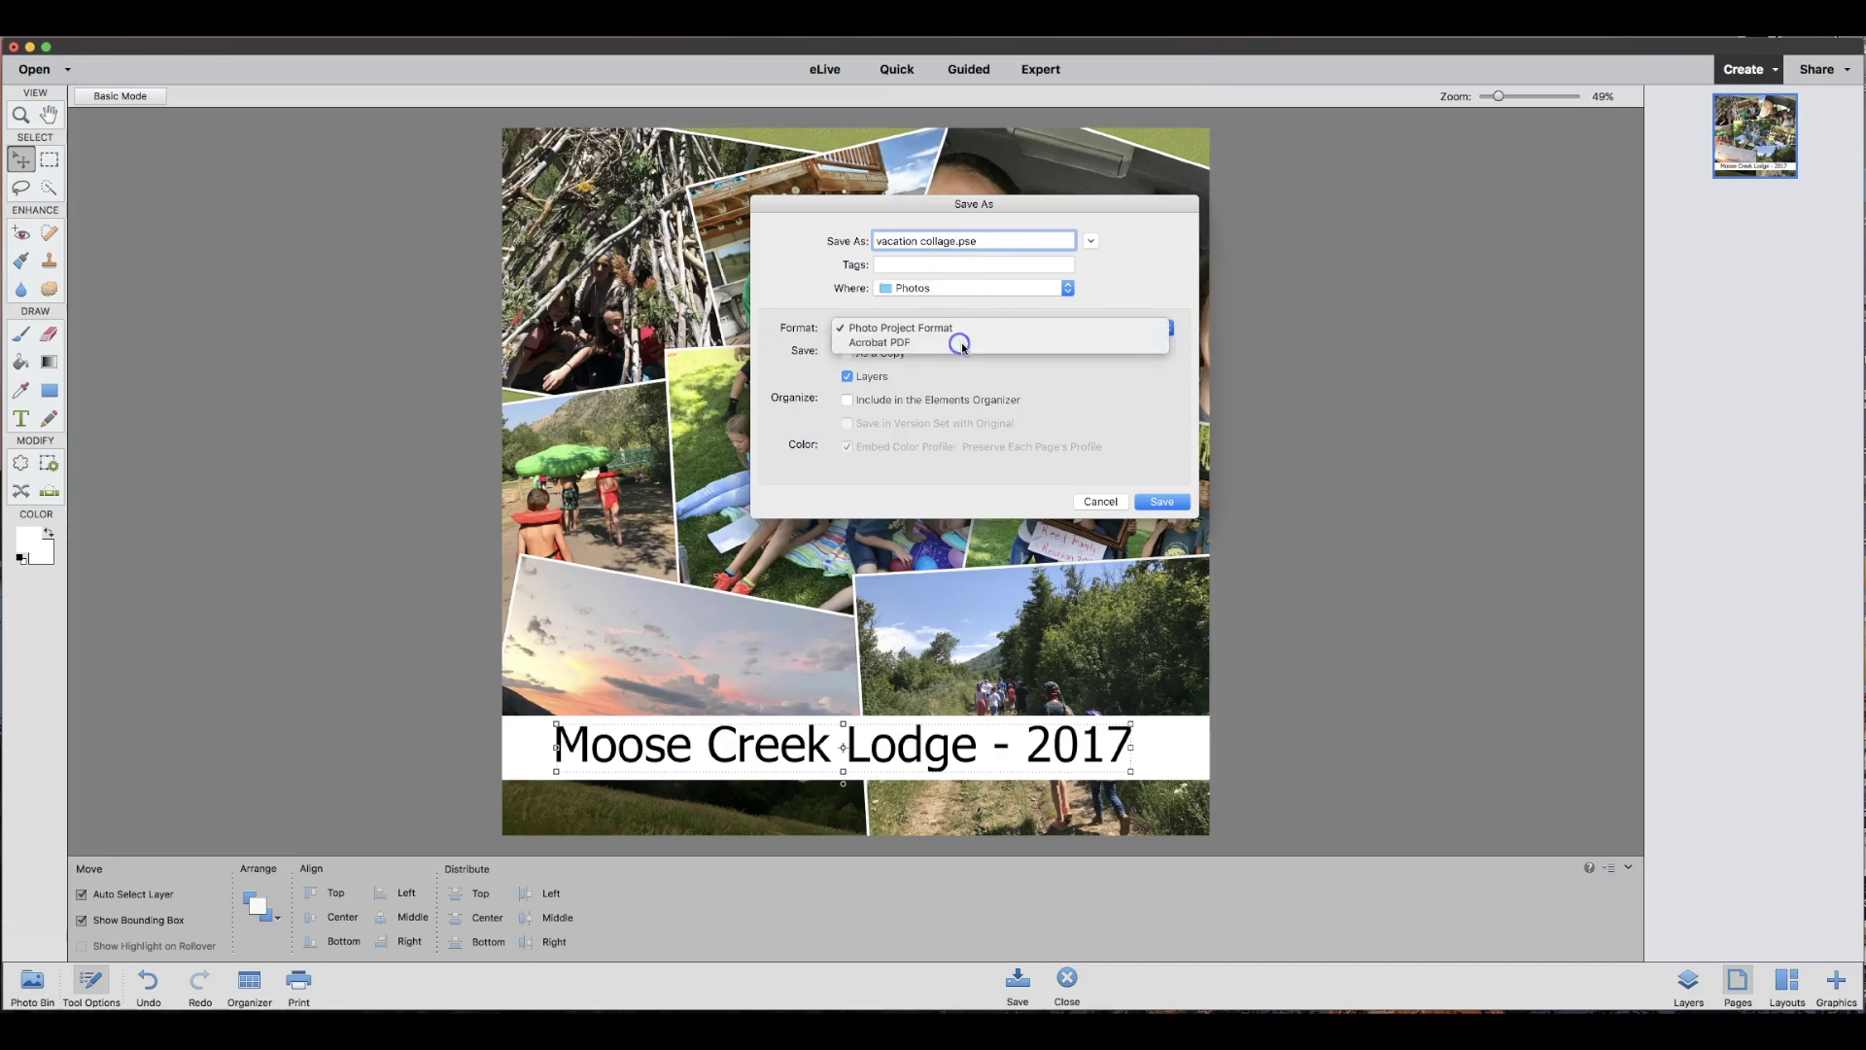
{"action": "left_click", "coordinate": [1164, 504]}
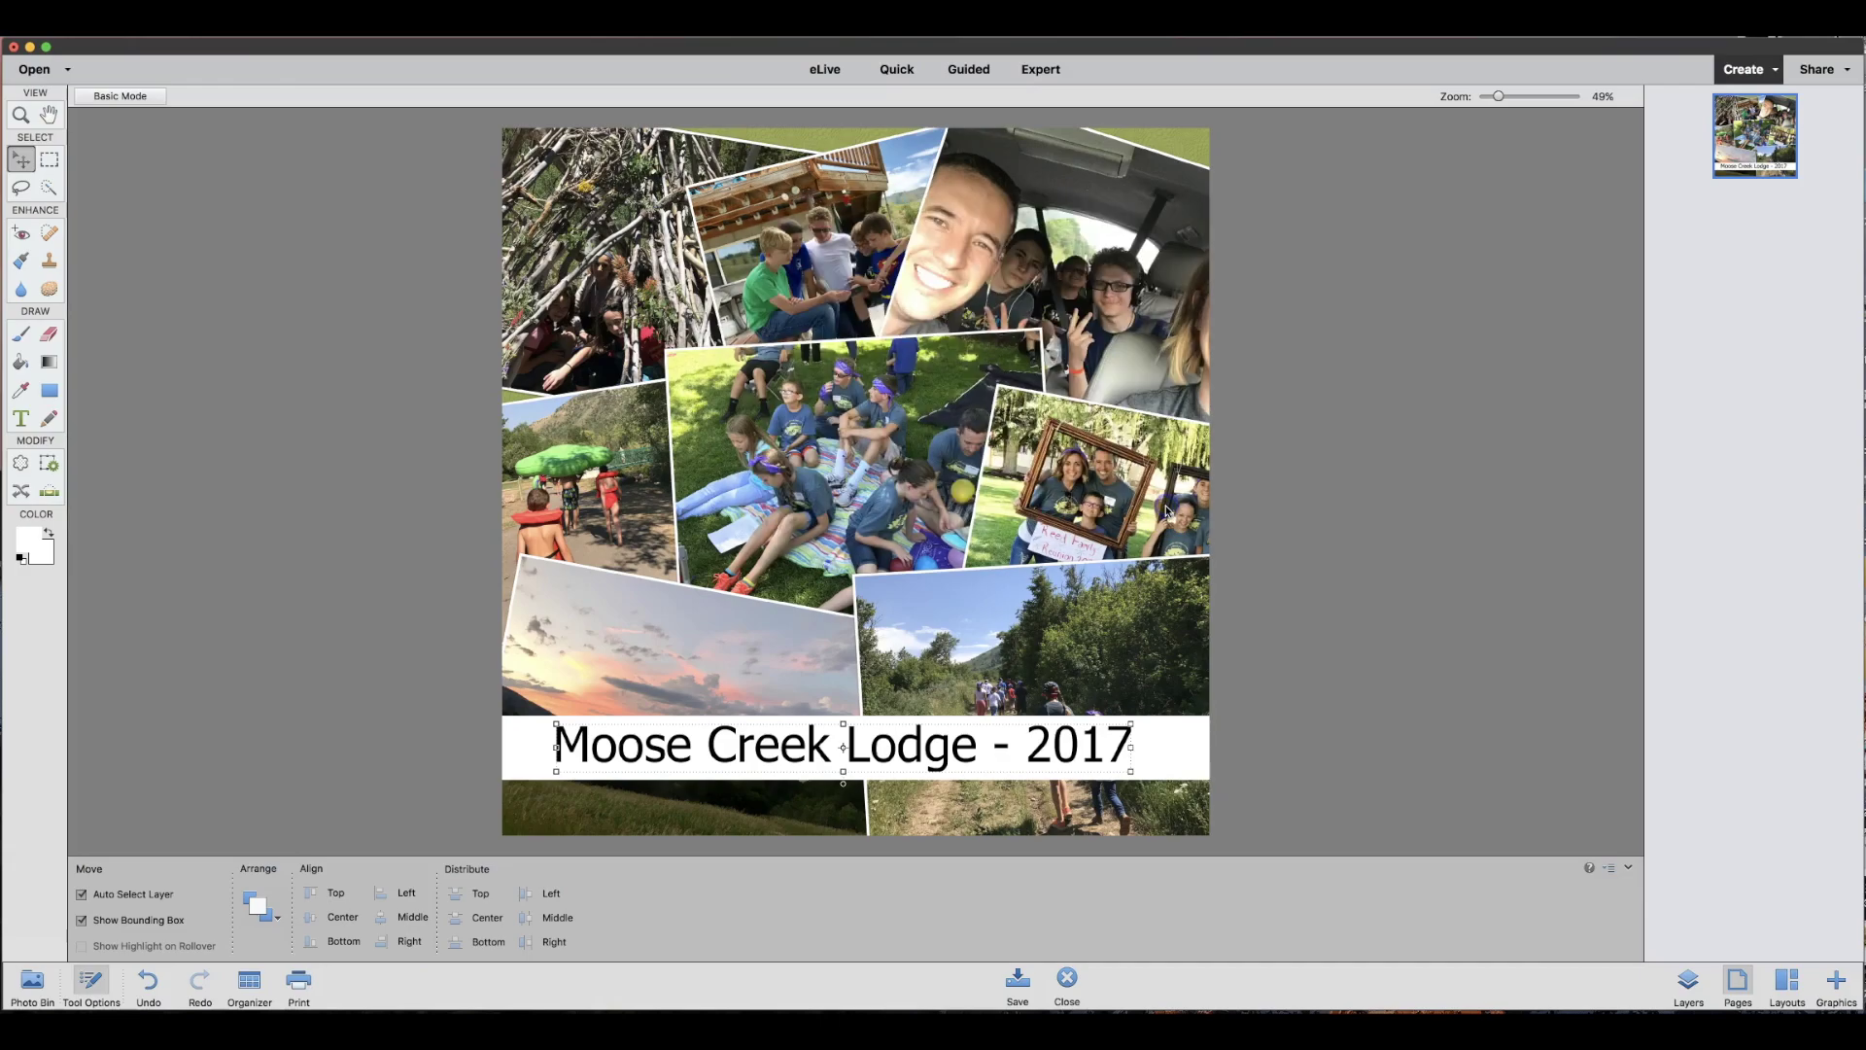